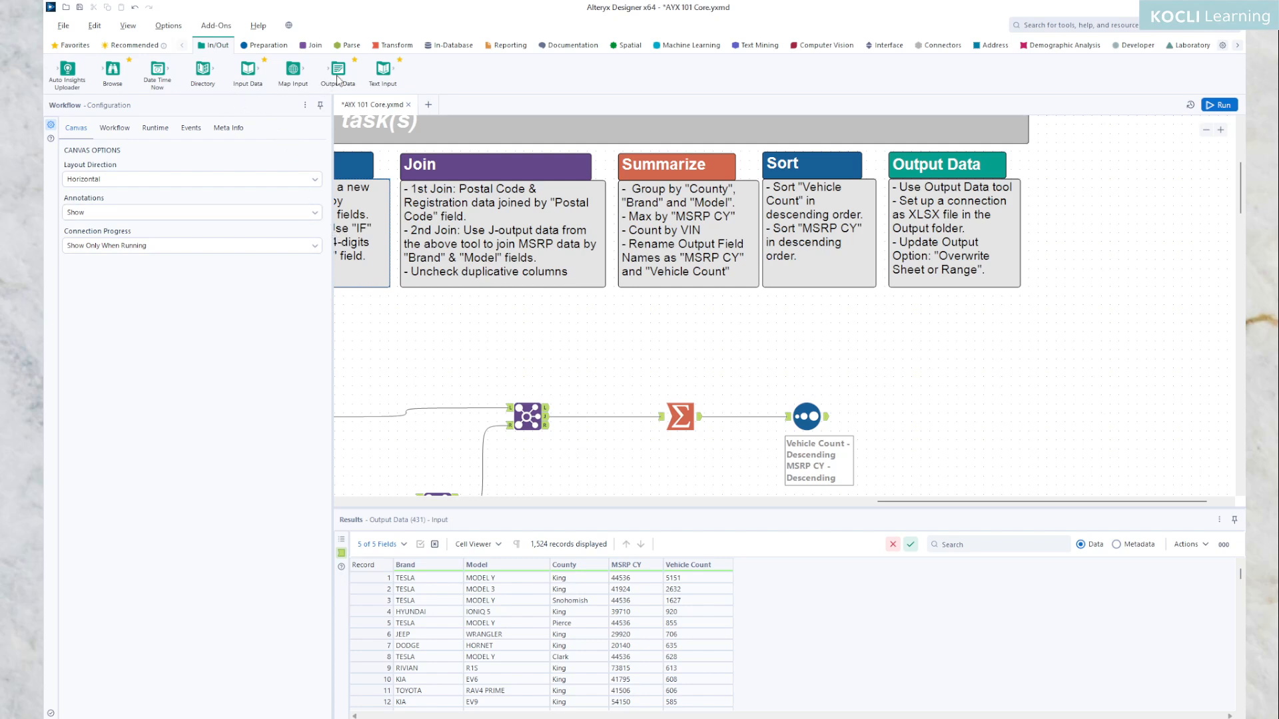
Add an Output Data tool connected to the Sort tool and open the Output folder for its file connection.
left_click_drag(338, 75, 941, 417)
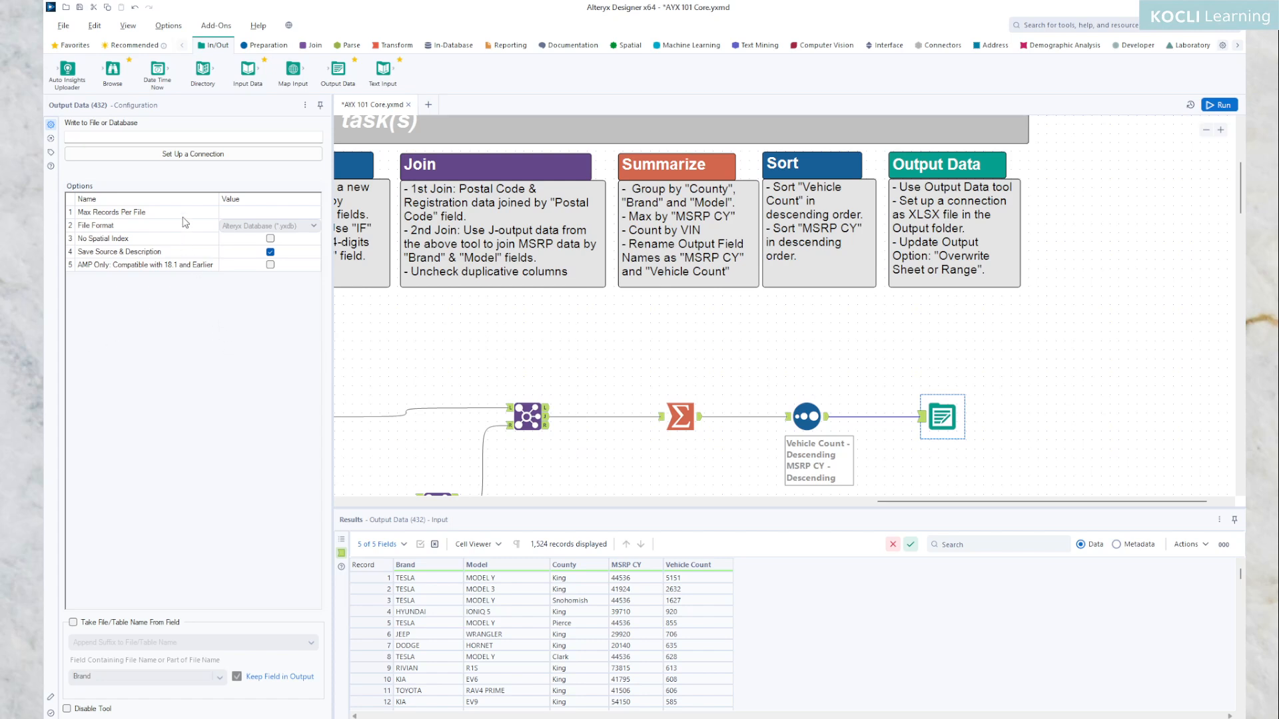
left_click(193, 159)
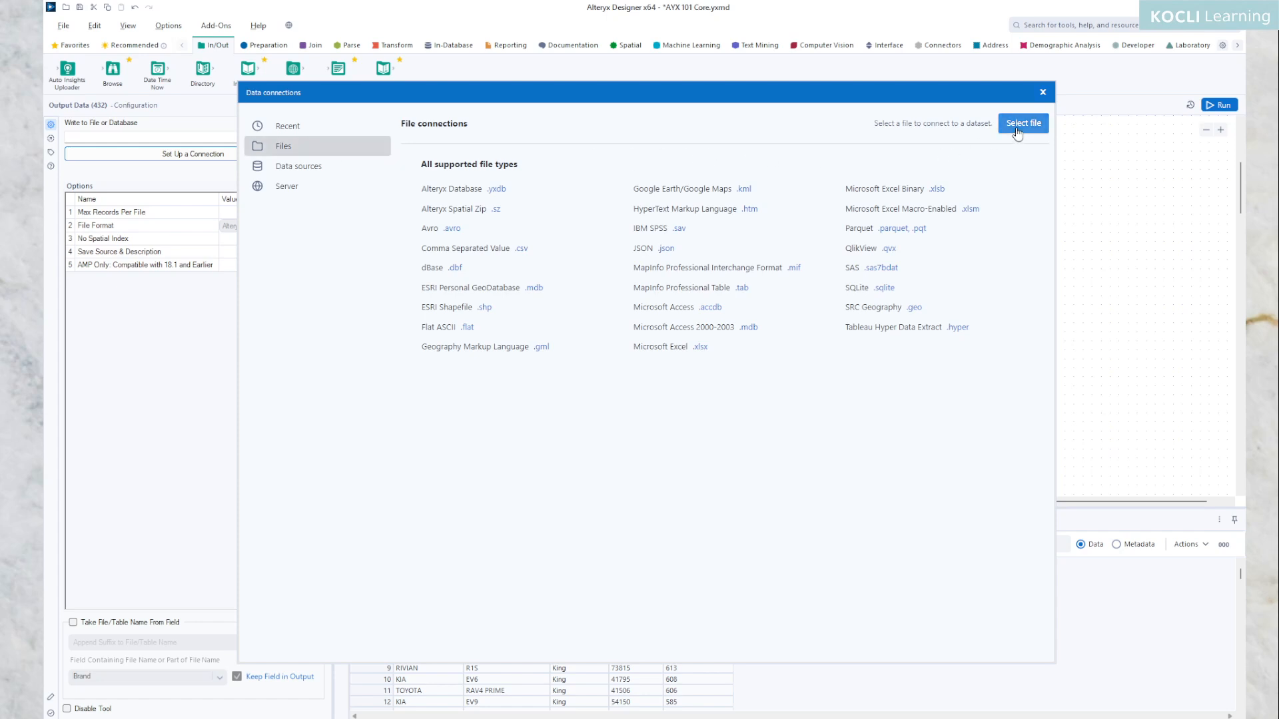
left_click(1017, 126)
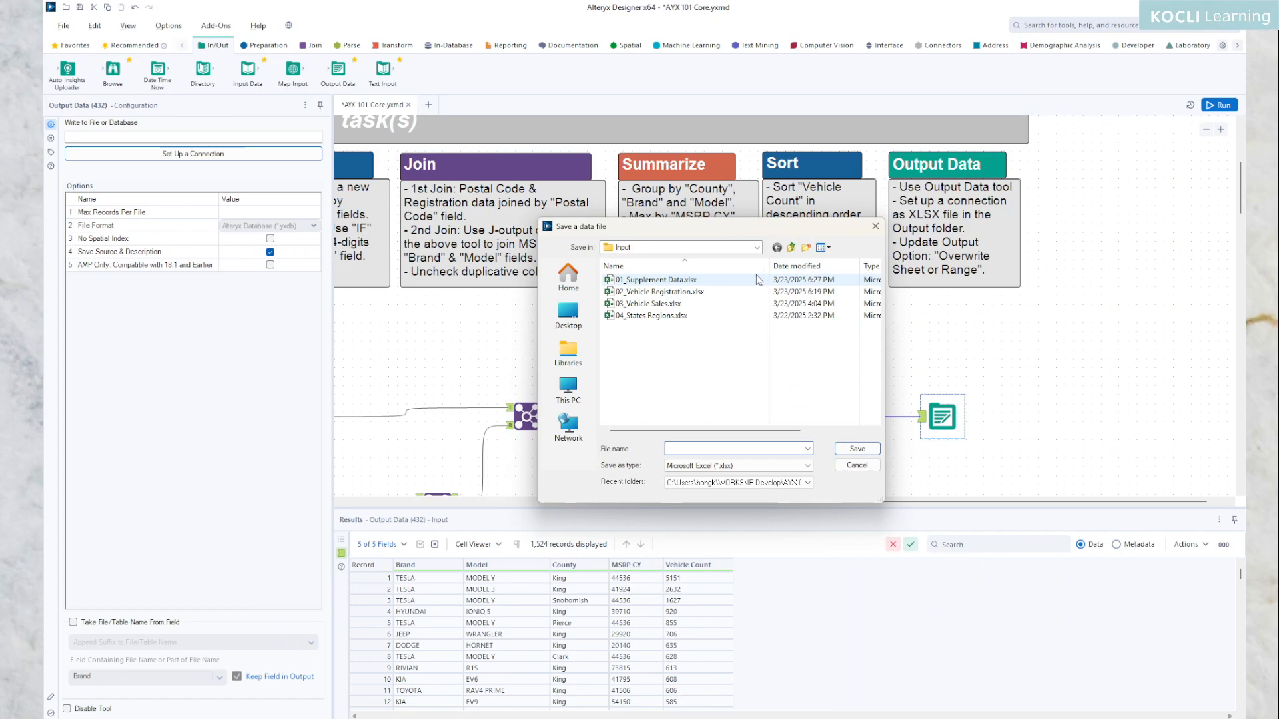
left_click(792, 247)
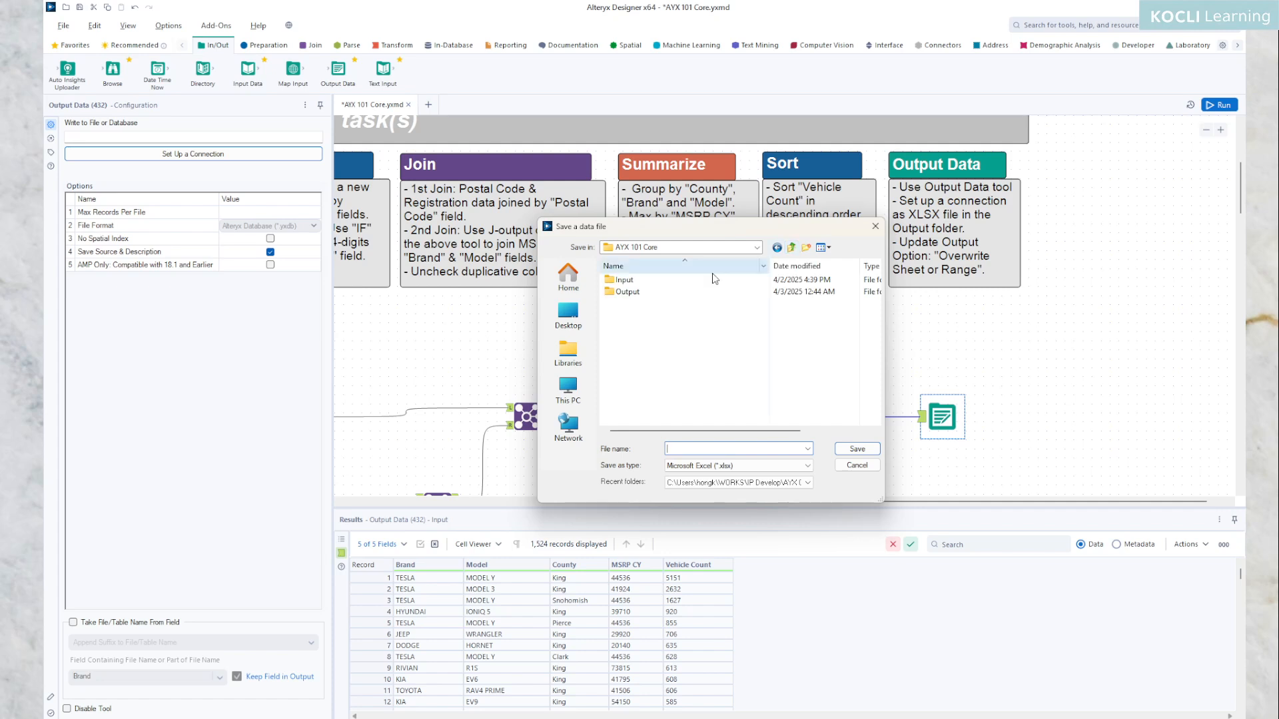
left_click(624, 295)
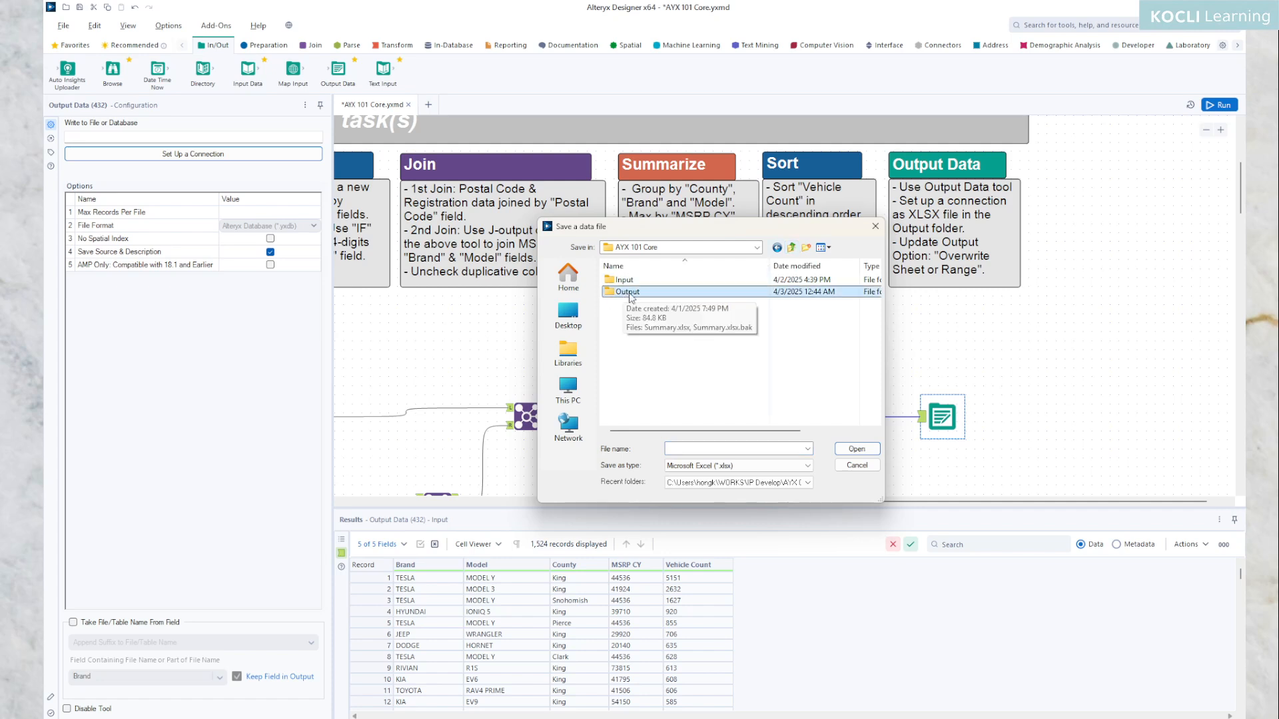
double_click(629, 294)
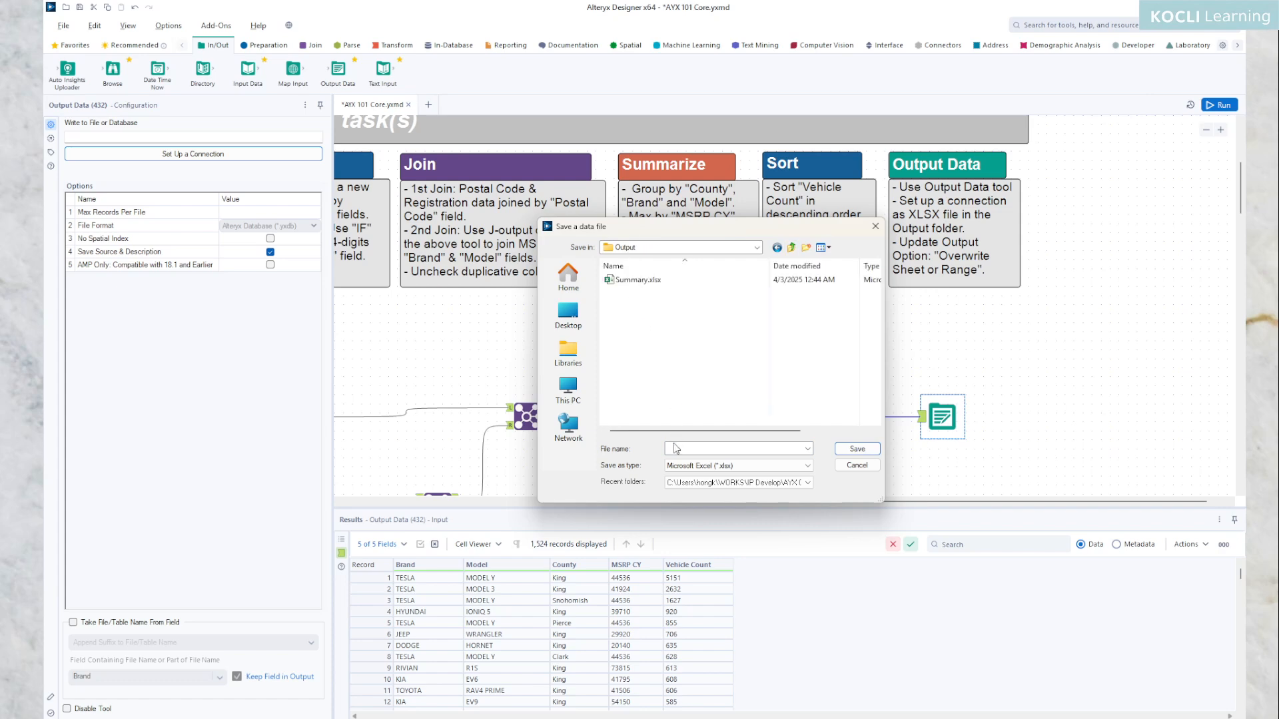
Save the output connection as the Microsoft Excel file Output_01 with Sheet1 as the target sheet.
left_click(692, 450)
type("Output 01")
key("BackSpace")
key("BackSpace")
type("01")
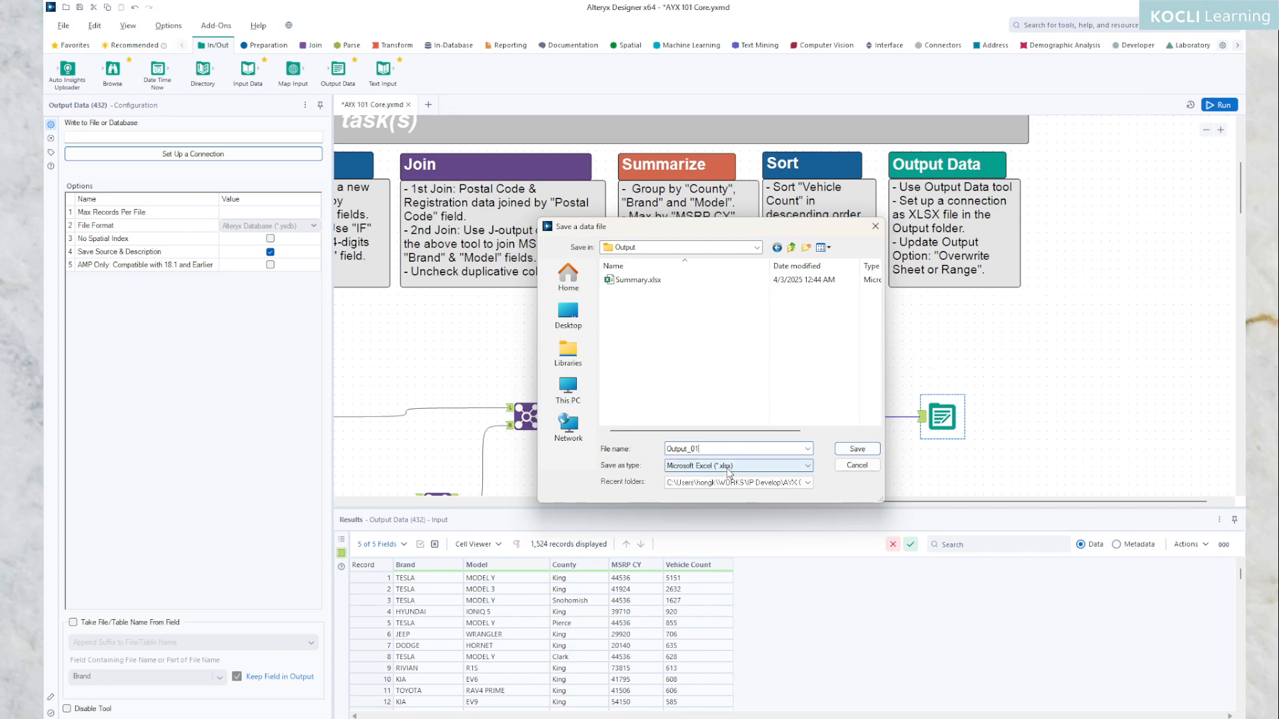
left_click(850, 449)
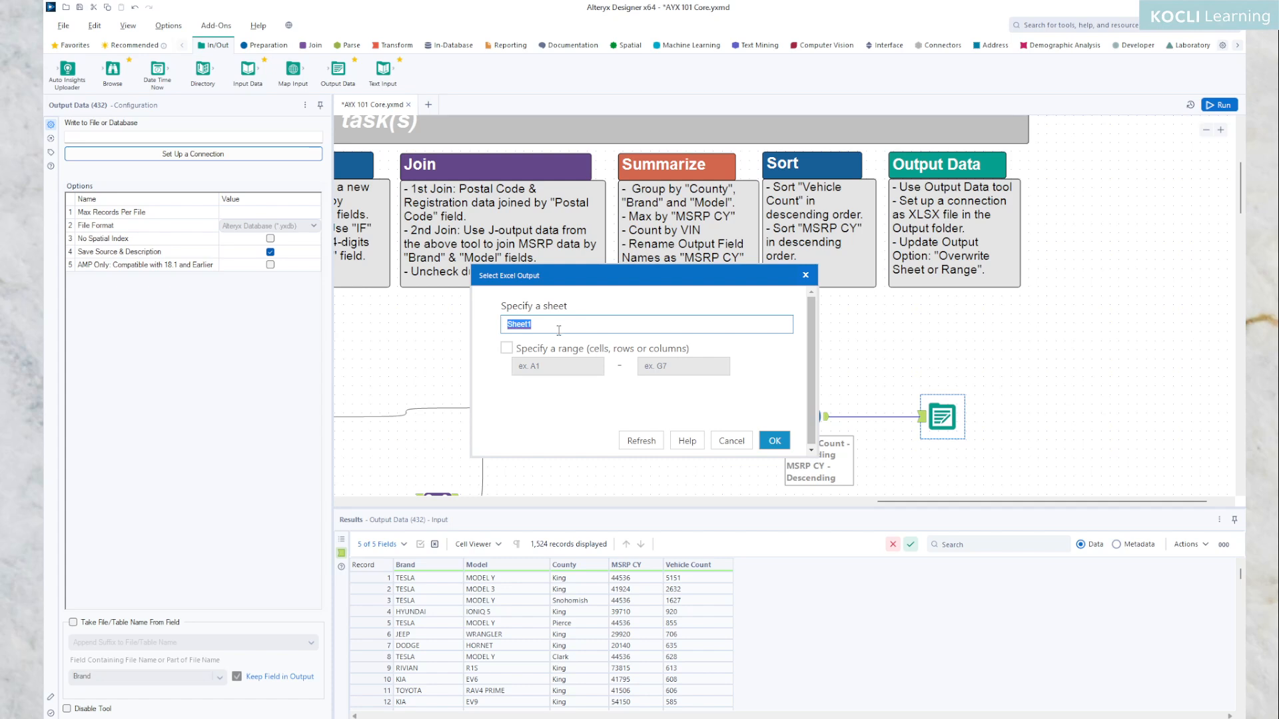
left_click(774, 441)
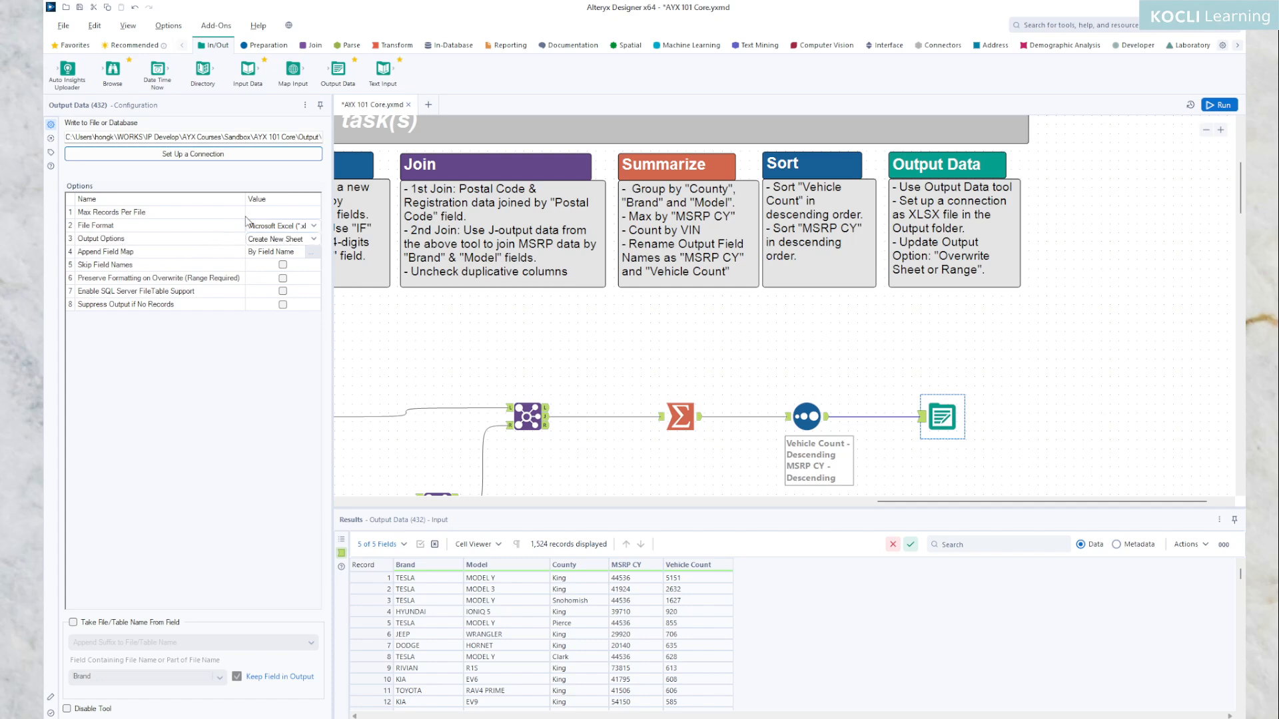
Set the Output Data tool's Output Options to Overwrite Sheet or Range.
left_click_drag(245, 200, 322, 199)
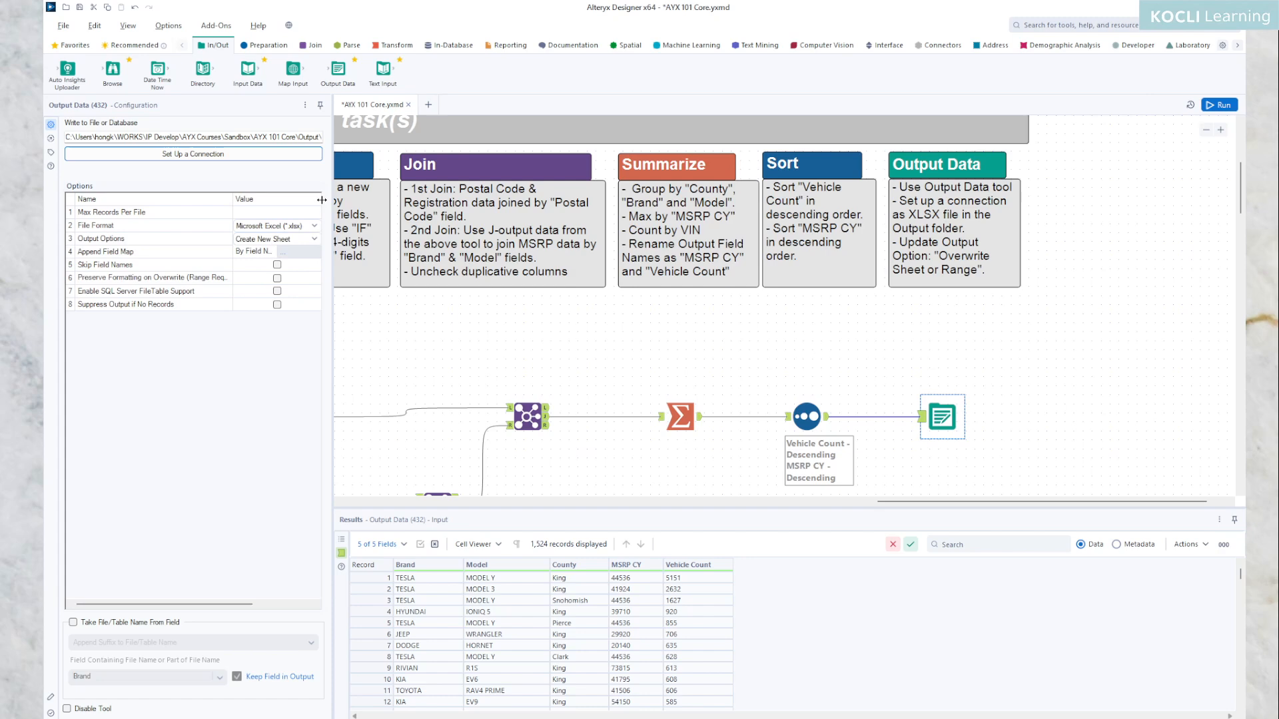
left_click(317, 241)
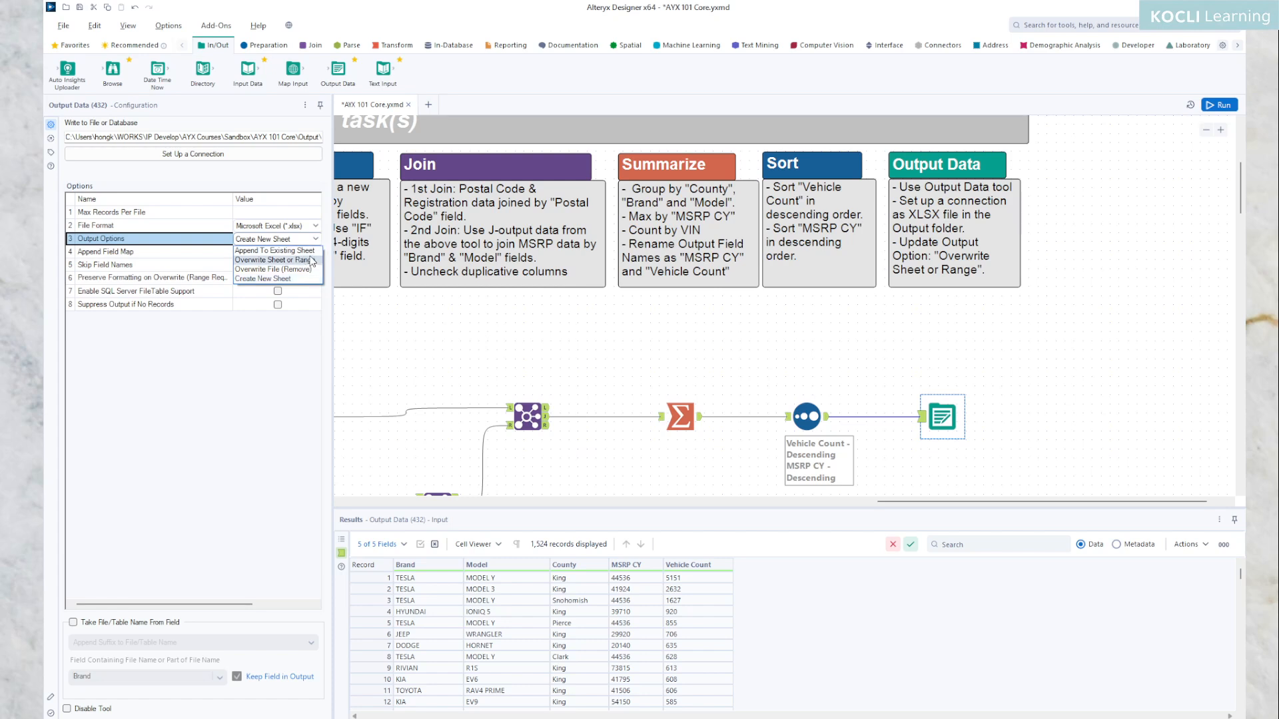
left_click(312, 260)
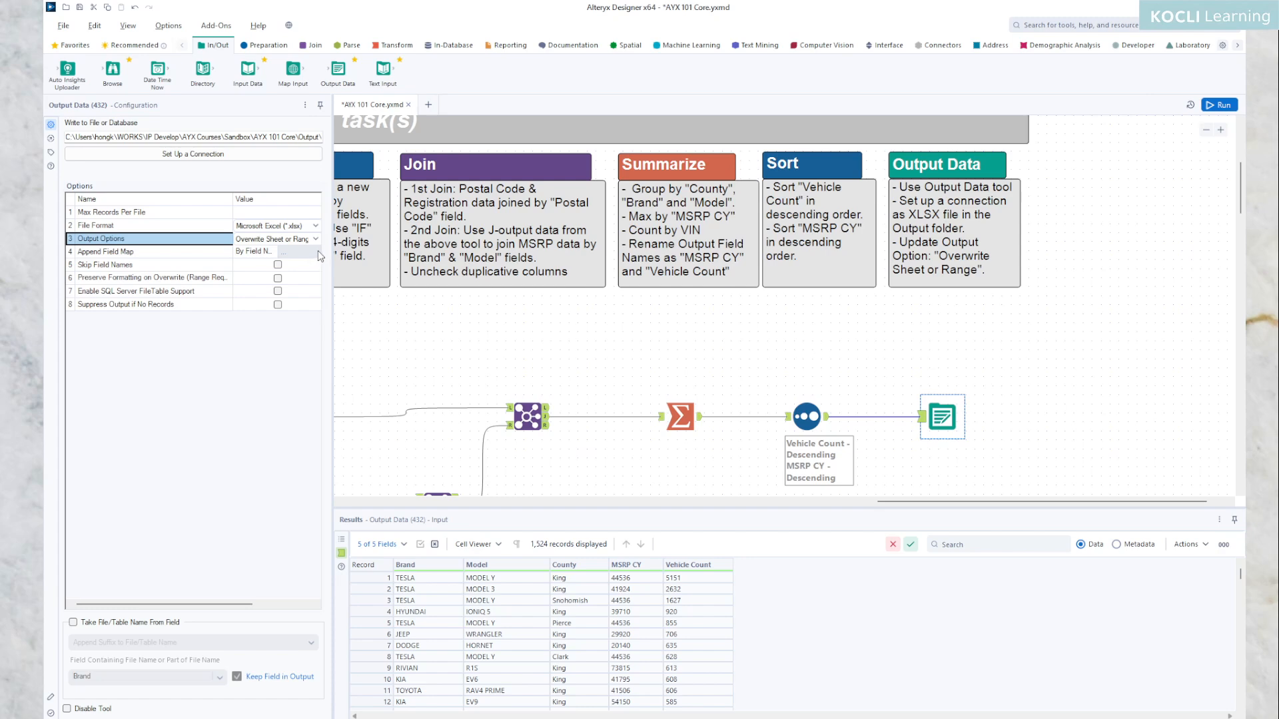
left_click(318, 241)
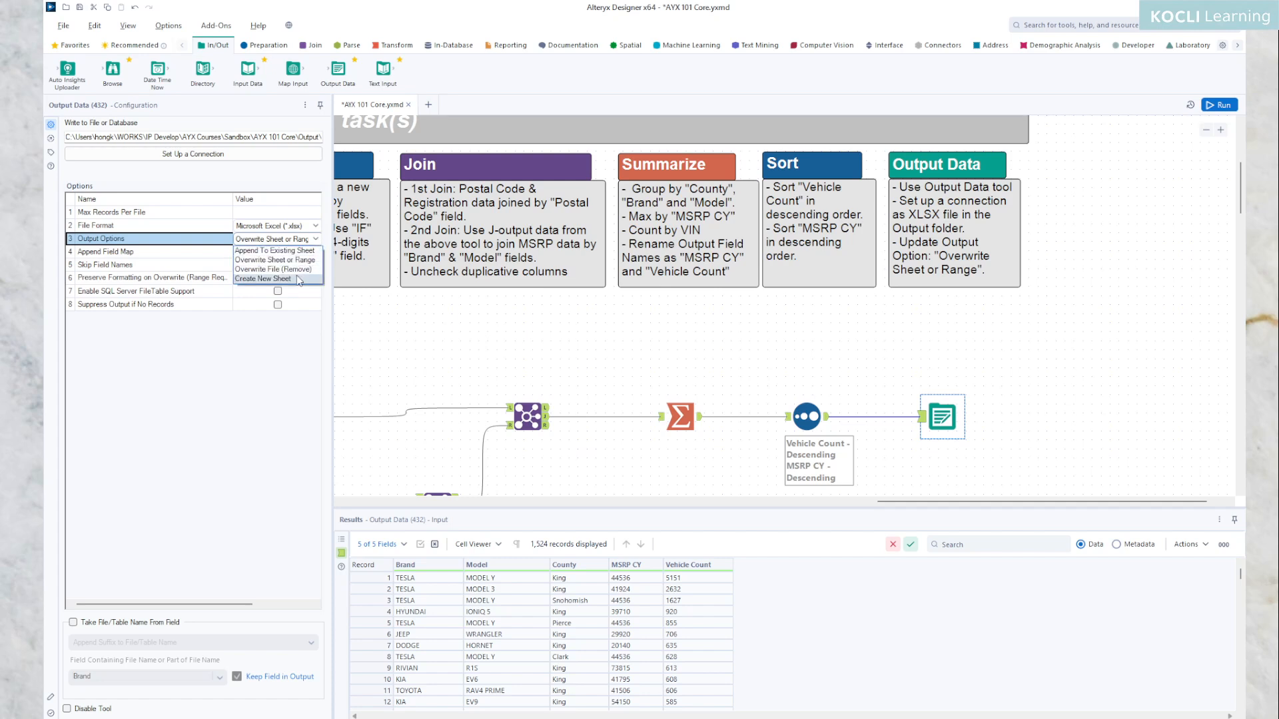
left_click(297, 275)
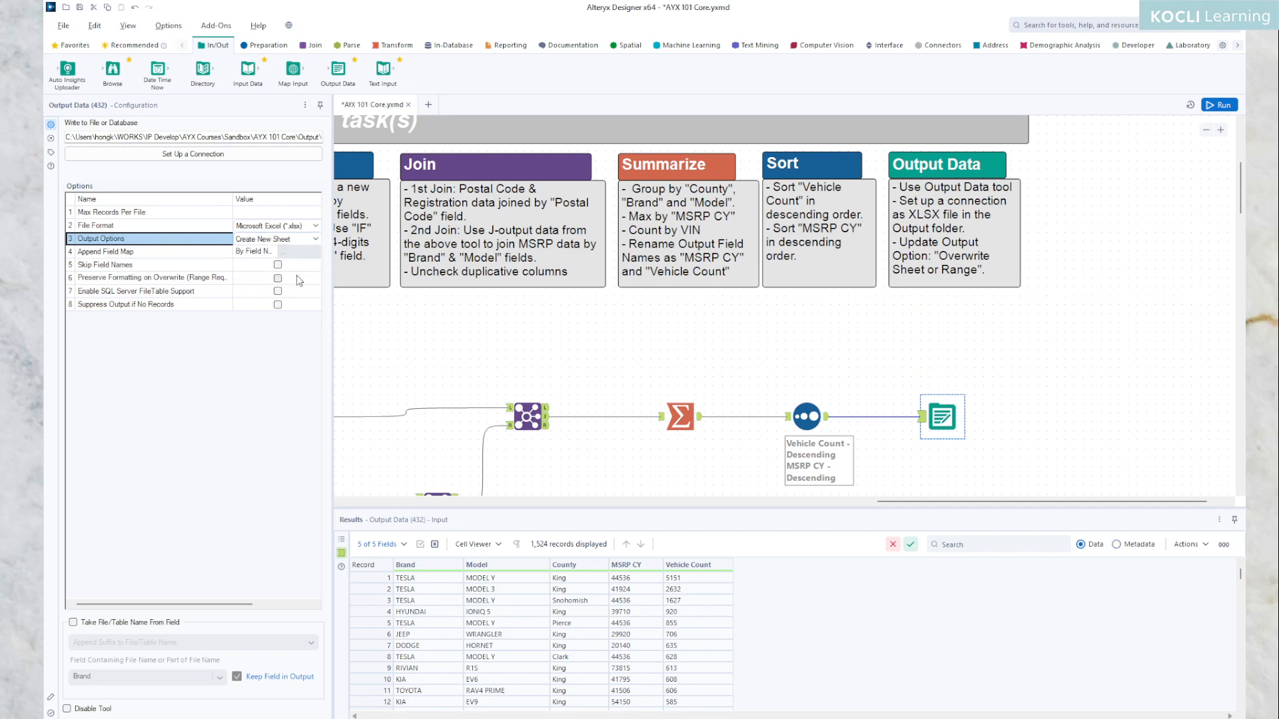
left_click(315, 240)
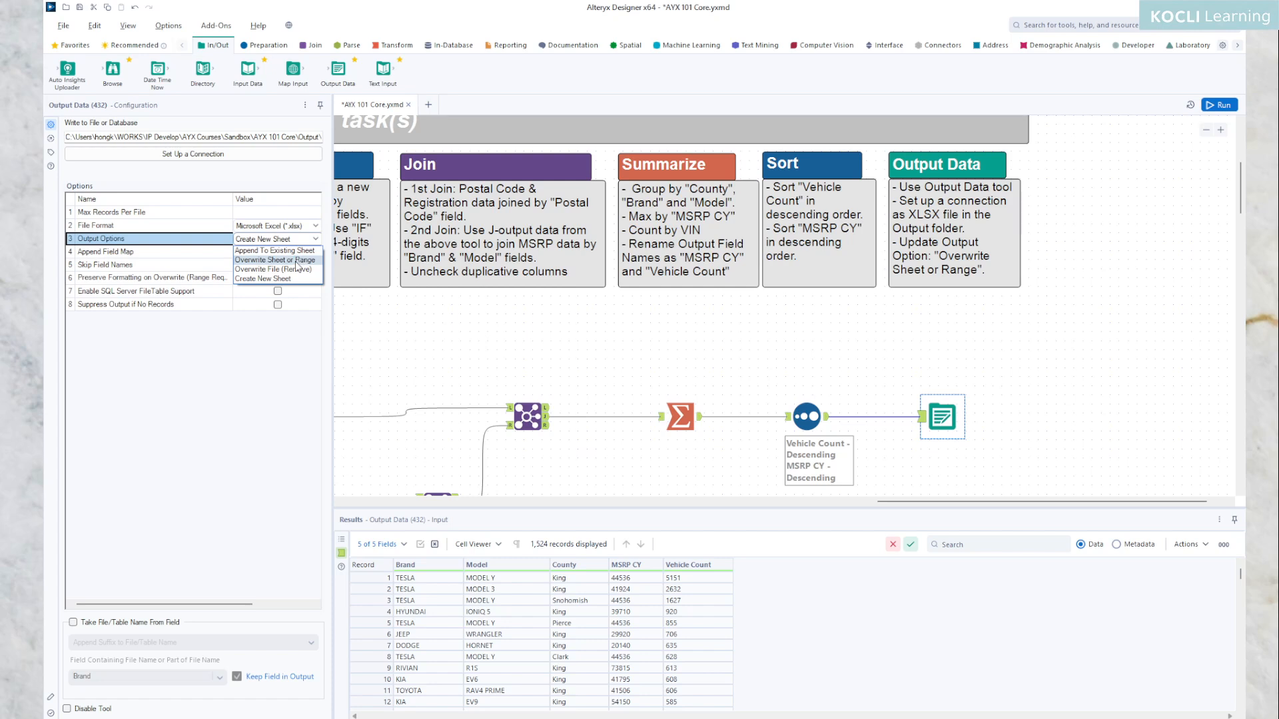
left_click(297, 261)
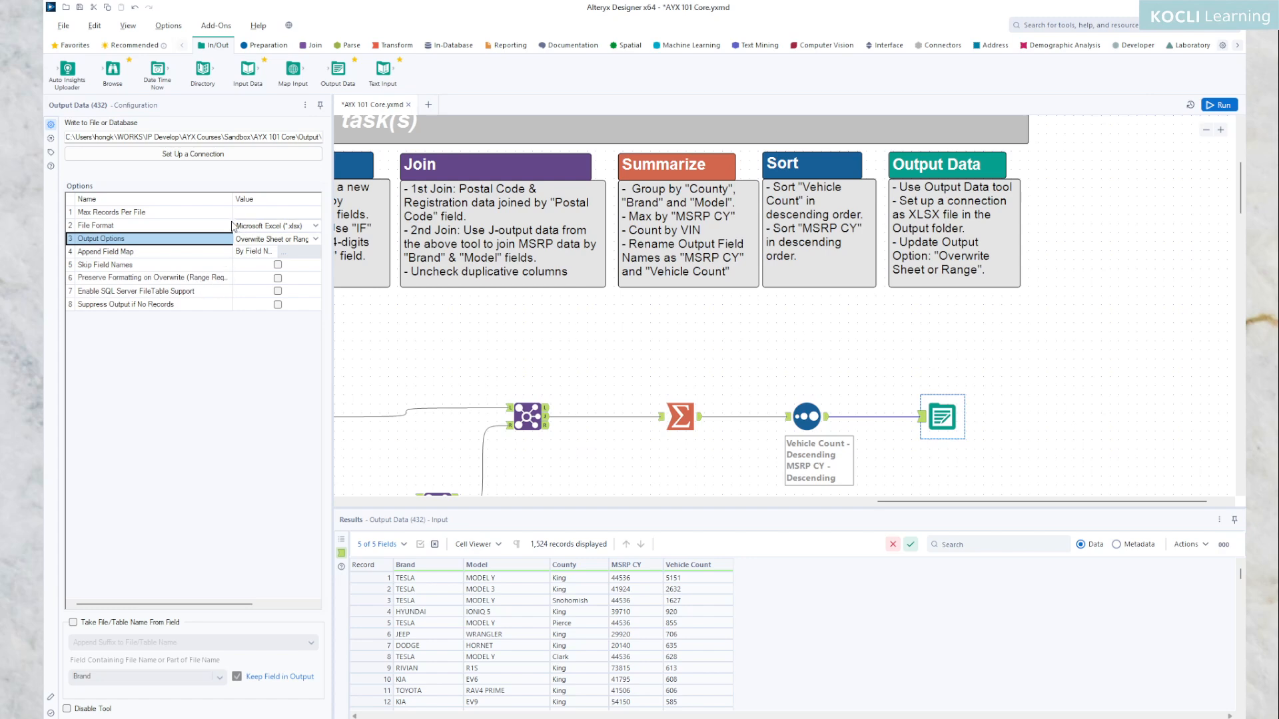
Examine the Append Field Map choices and the Max Records Per File option of the Output Data tool.
left_click_drag(233, 200, 244, 200)
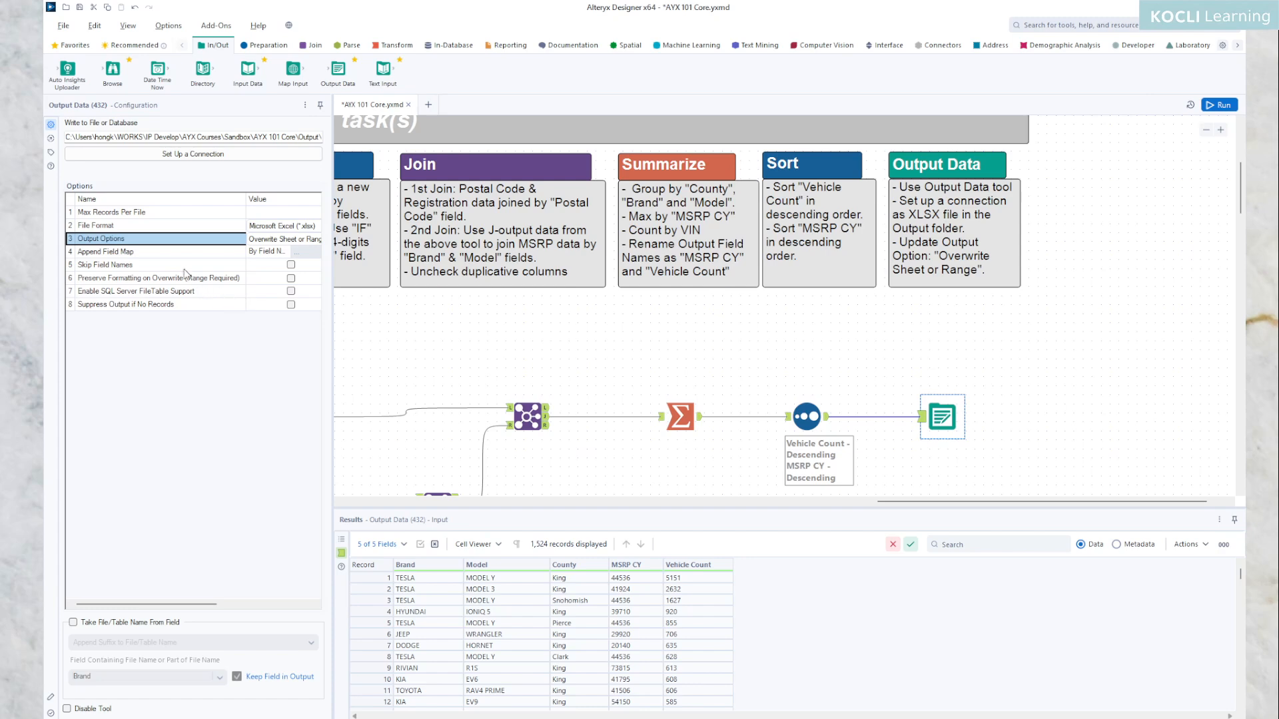
left_click(291, 257)
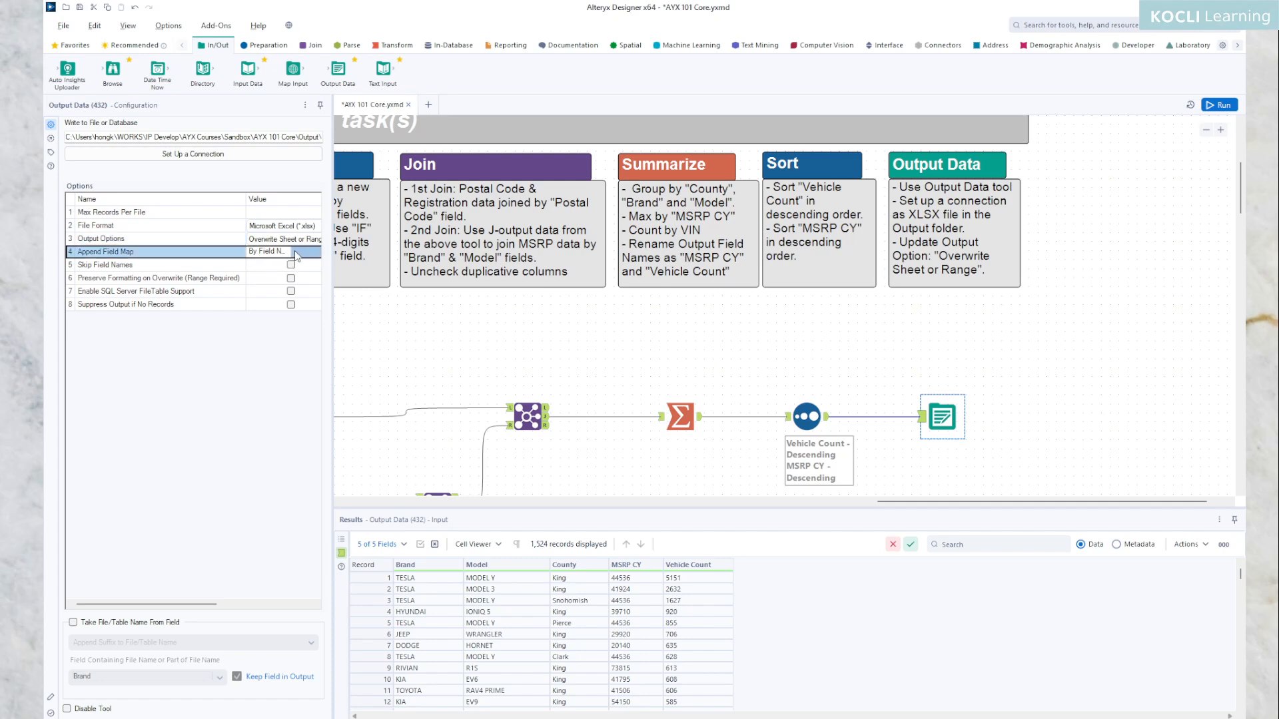
left_click(300, 252)
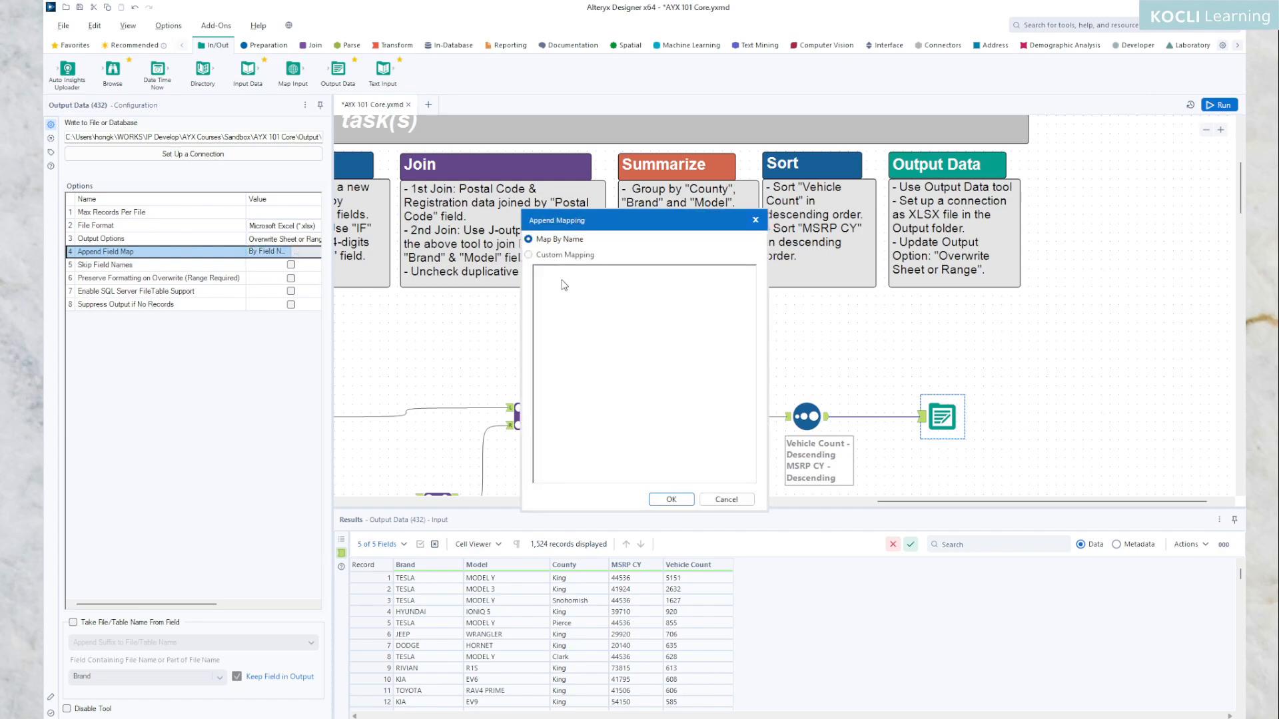
left_click(742, 501)
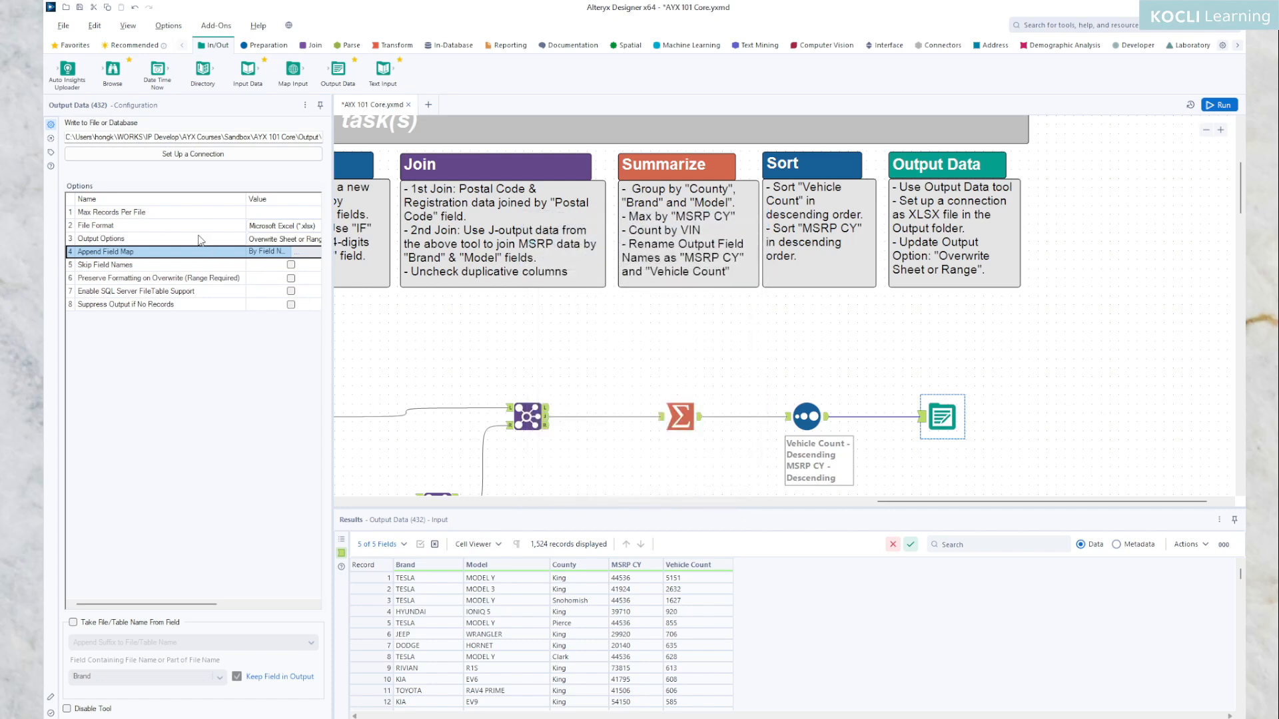
left_click(297, 214)
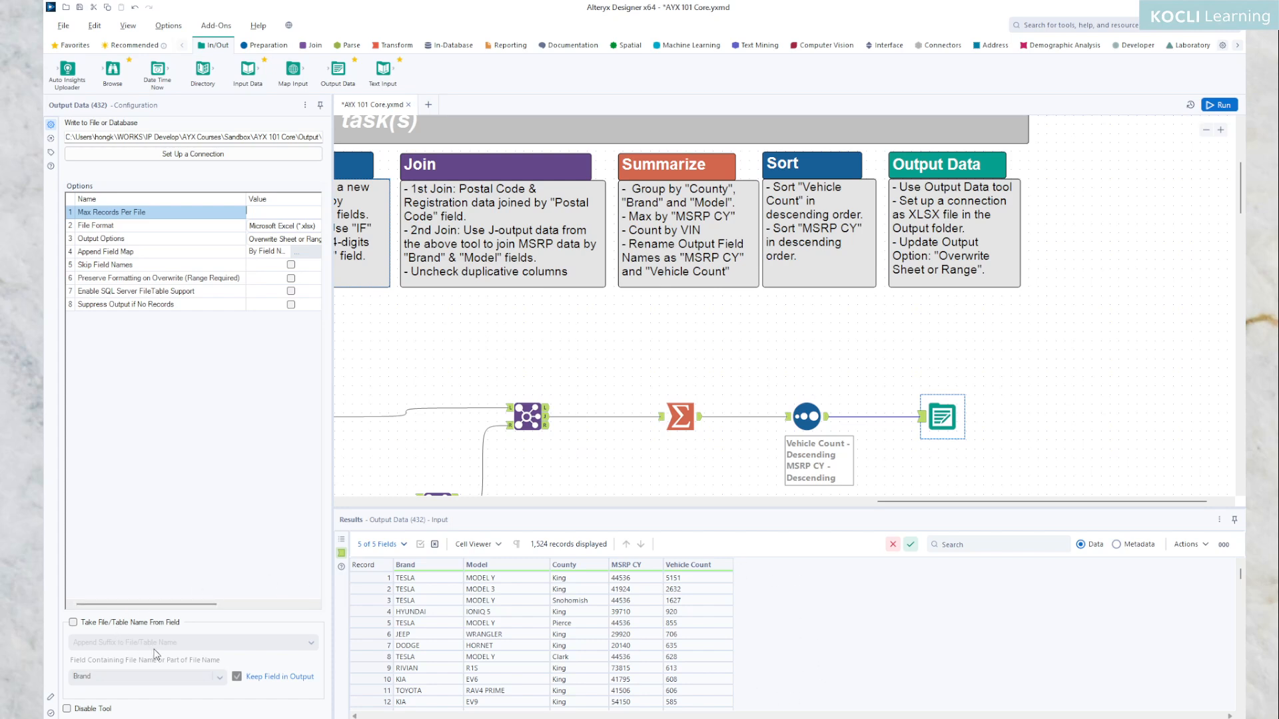
Try Take File/Table Name From Field and Disable Tool on the Output Data tool, switching each off again.
left_click(74, 623)
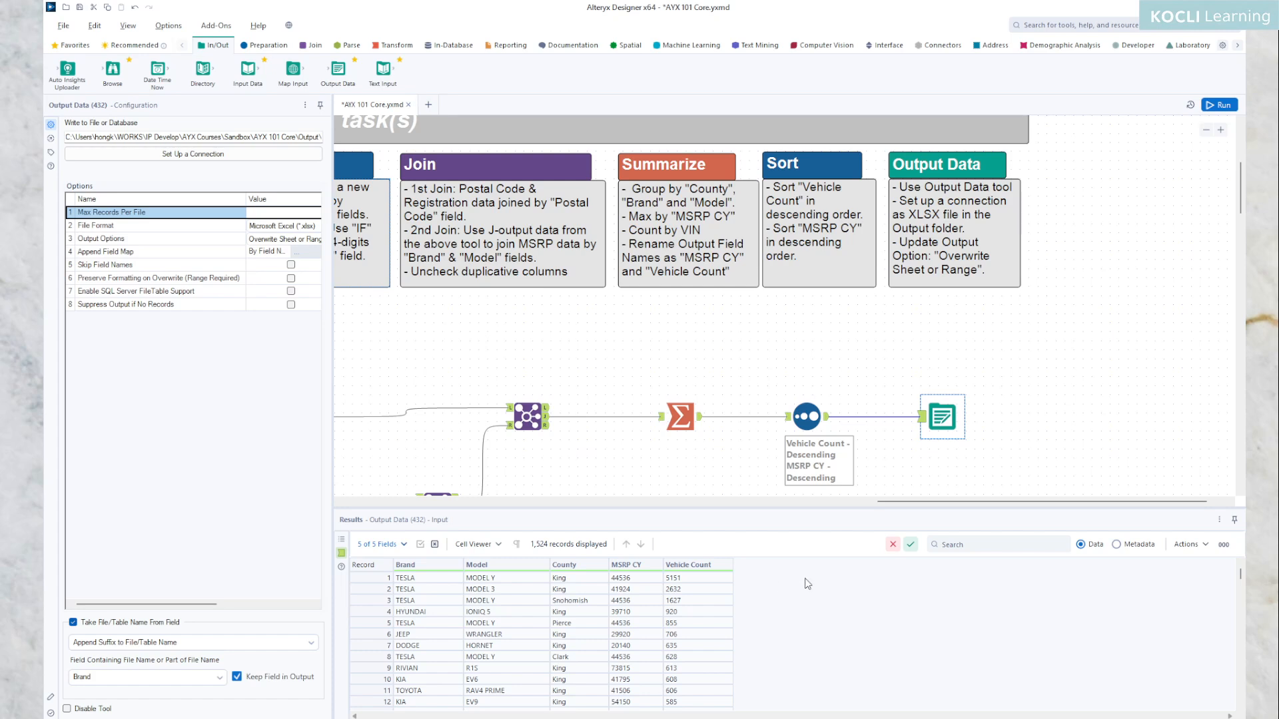
left_click(74, 623)
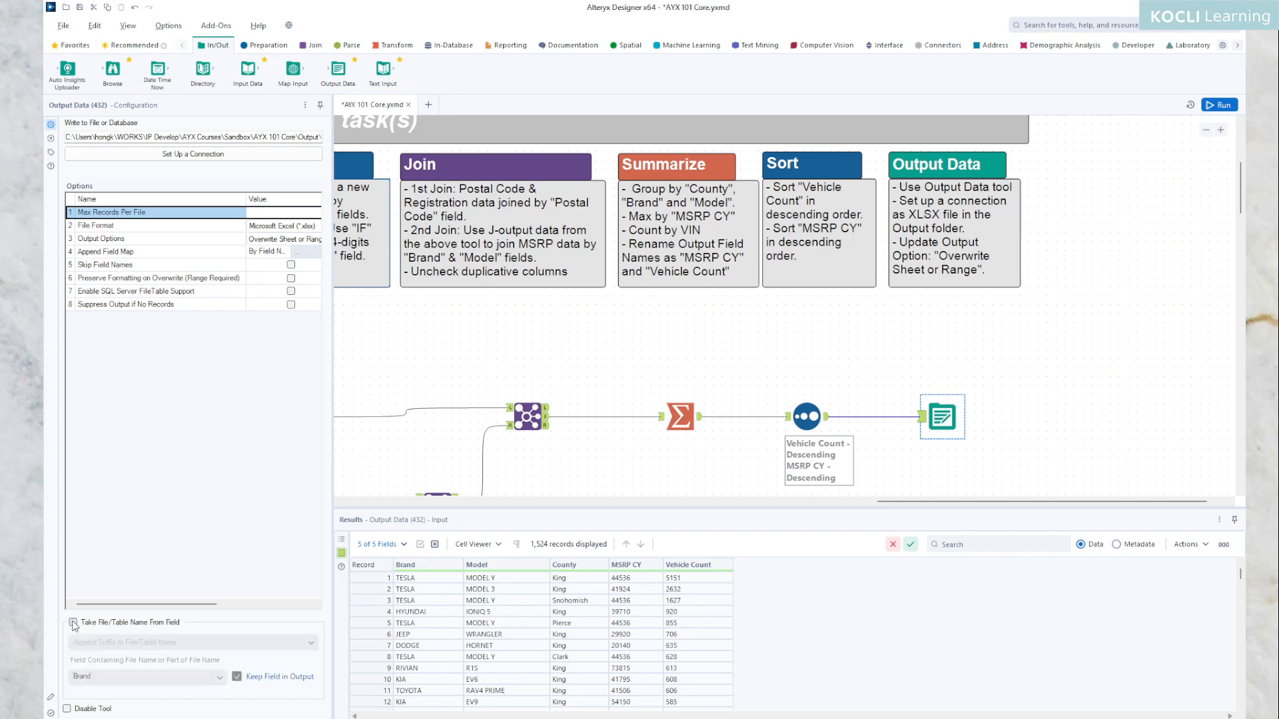
left_click(66, 710)
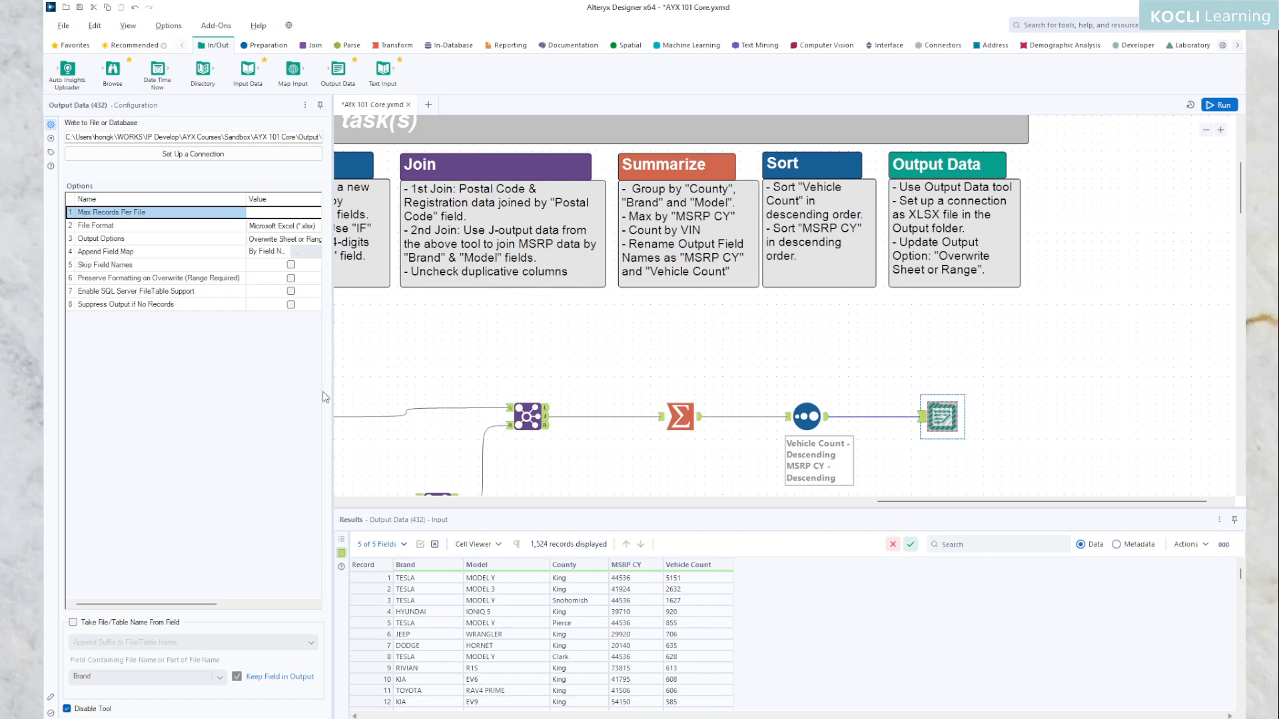
left_click(67, 710)
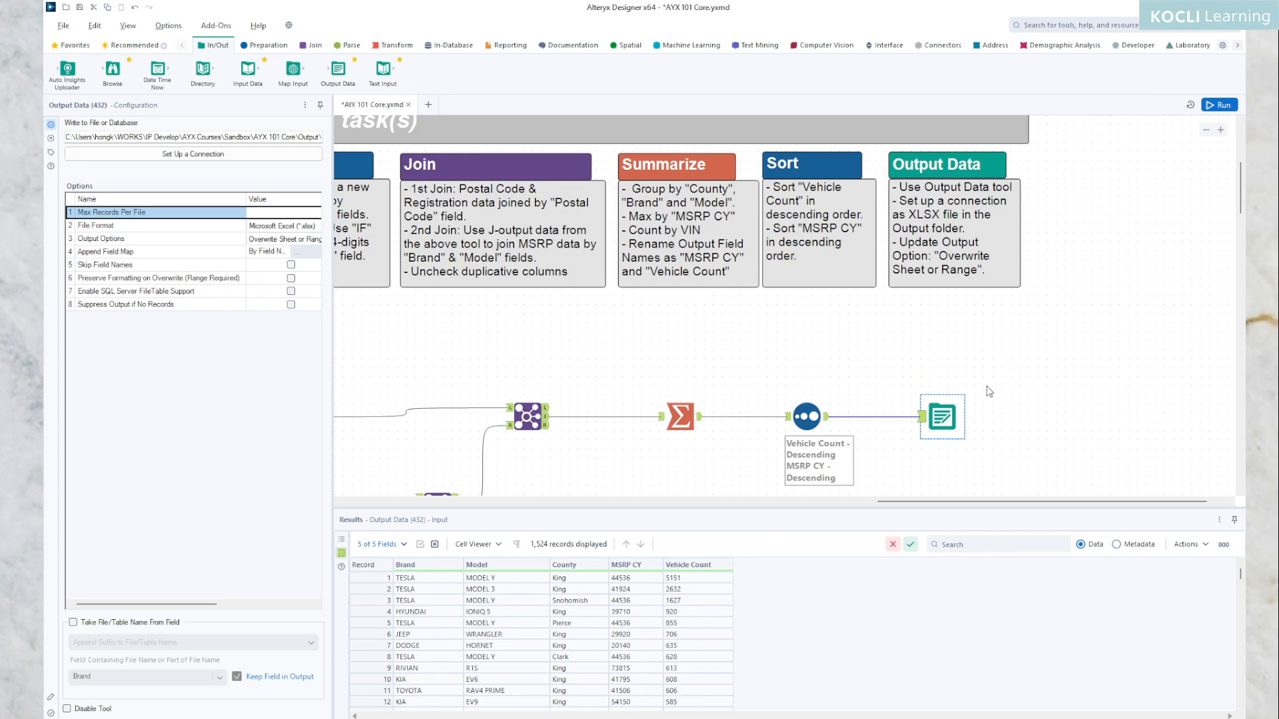
Run the workflow and inspect the records entering the Output Data tool.
left_click(1073, 221)
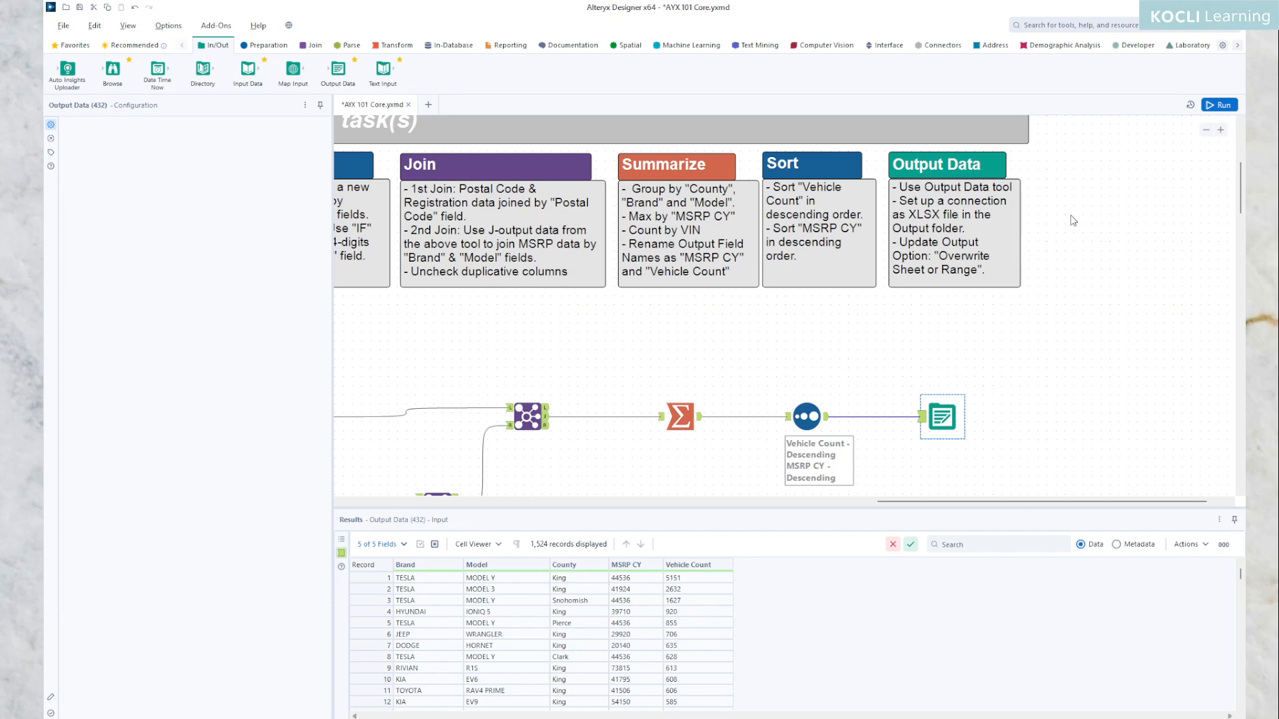
key("ctrl+r")
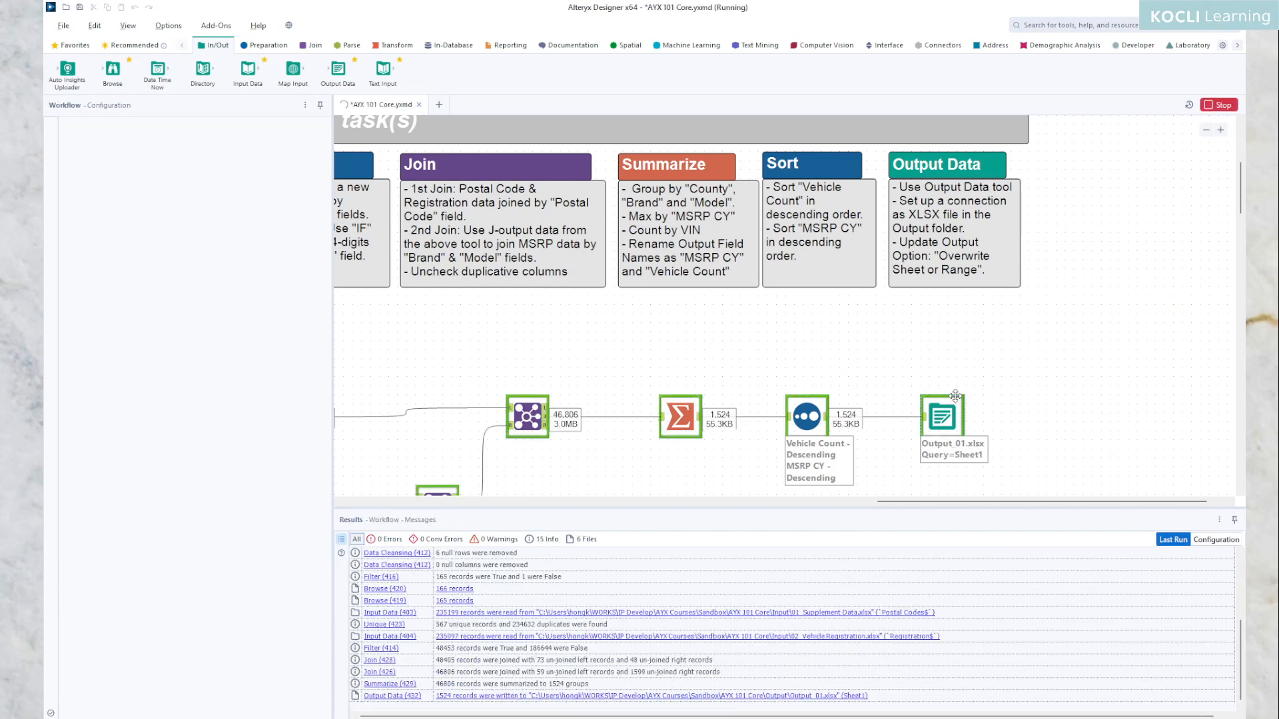
left_click(924, 425)
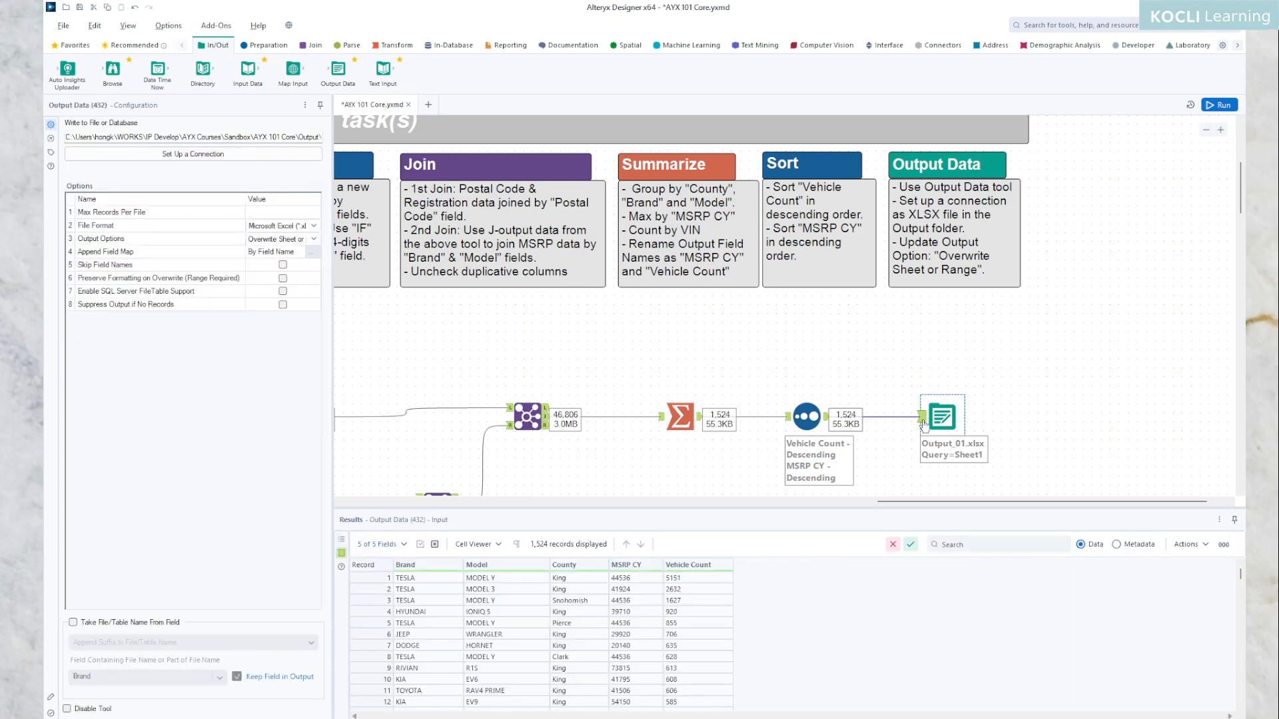
Open the written Output_01.xlsx in Excel from the run messages, examine its rows, and return to the Alteryx workflow.
left_click(713, 337)
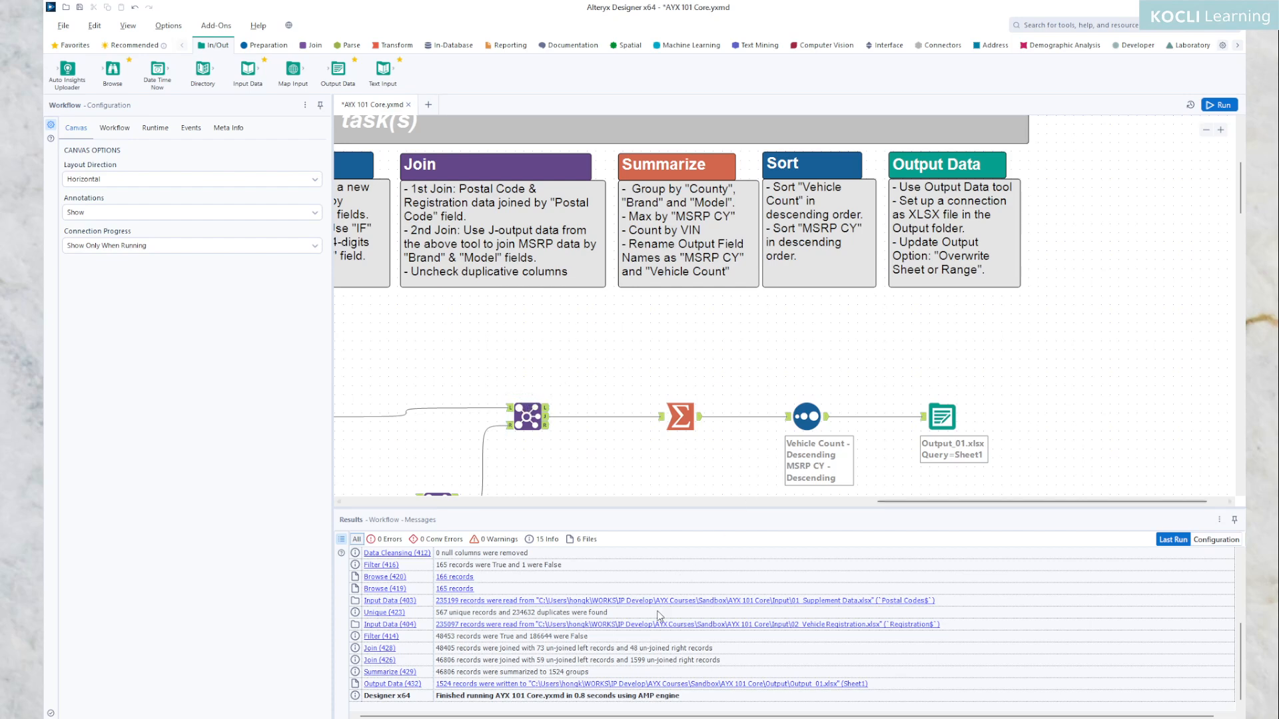
left_click(634, 684)
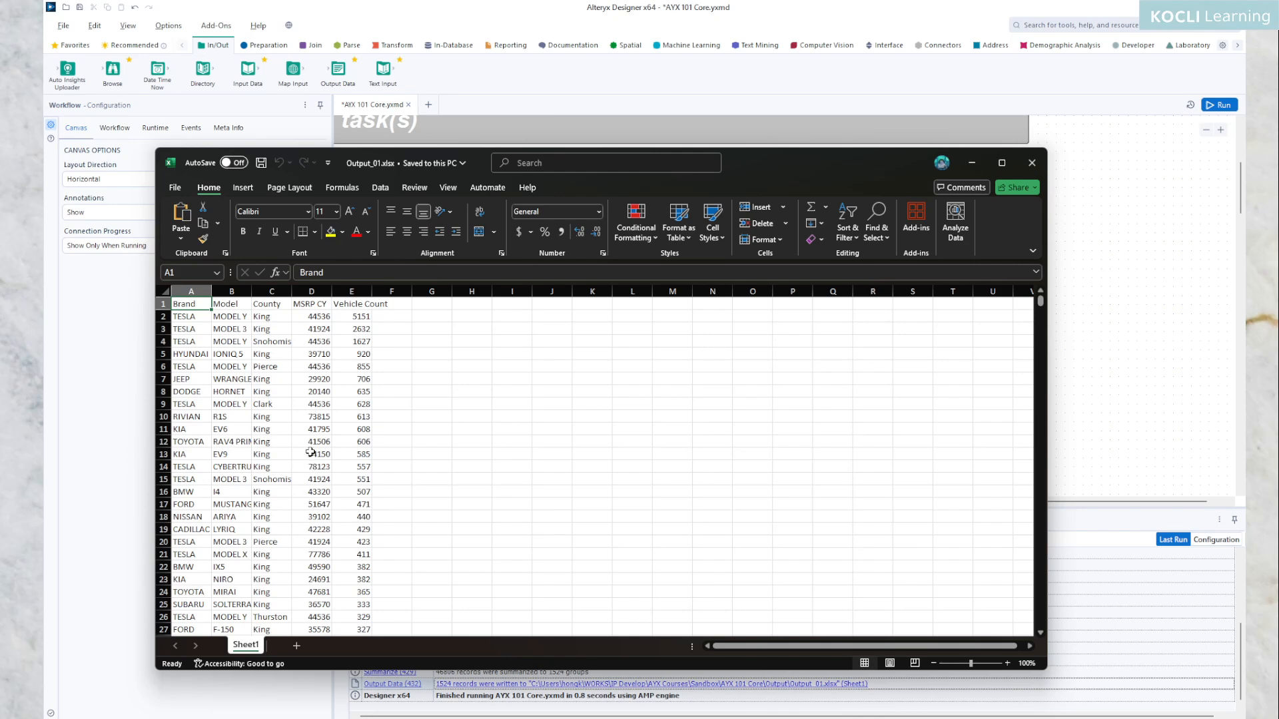
scroll(308, 439, "down", 3)
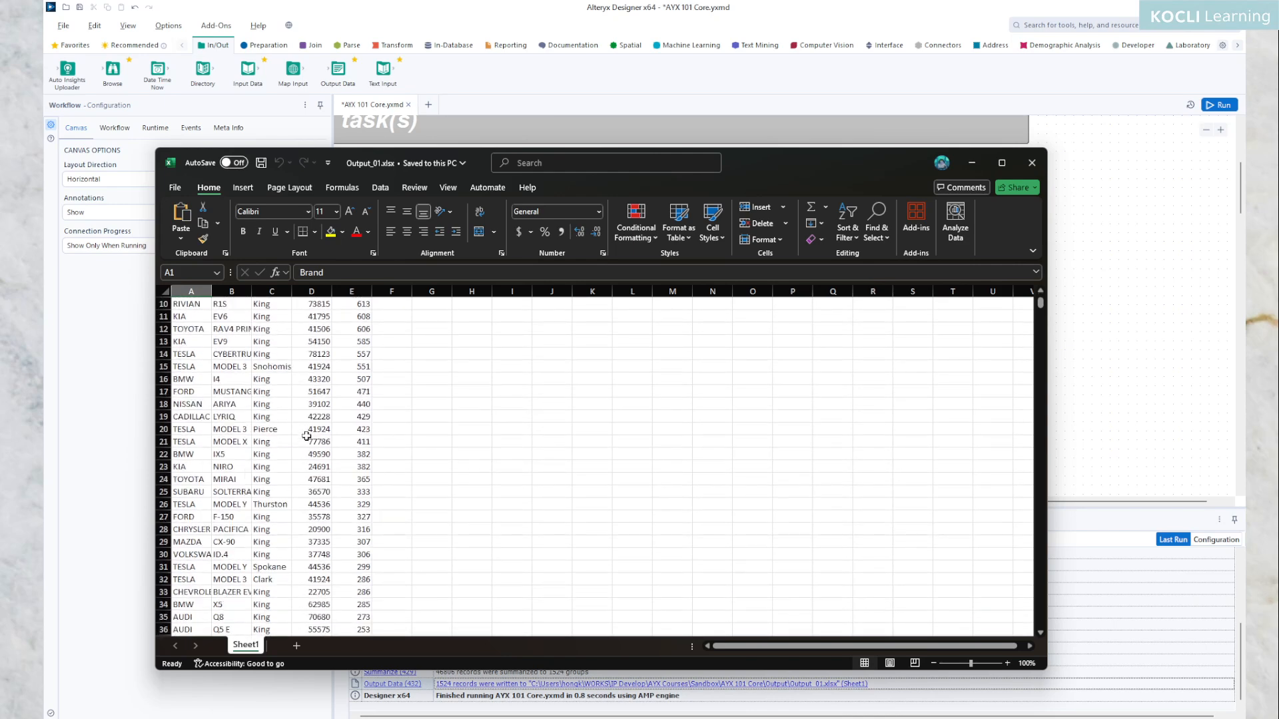
scroll(307, 436, "up", 3)
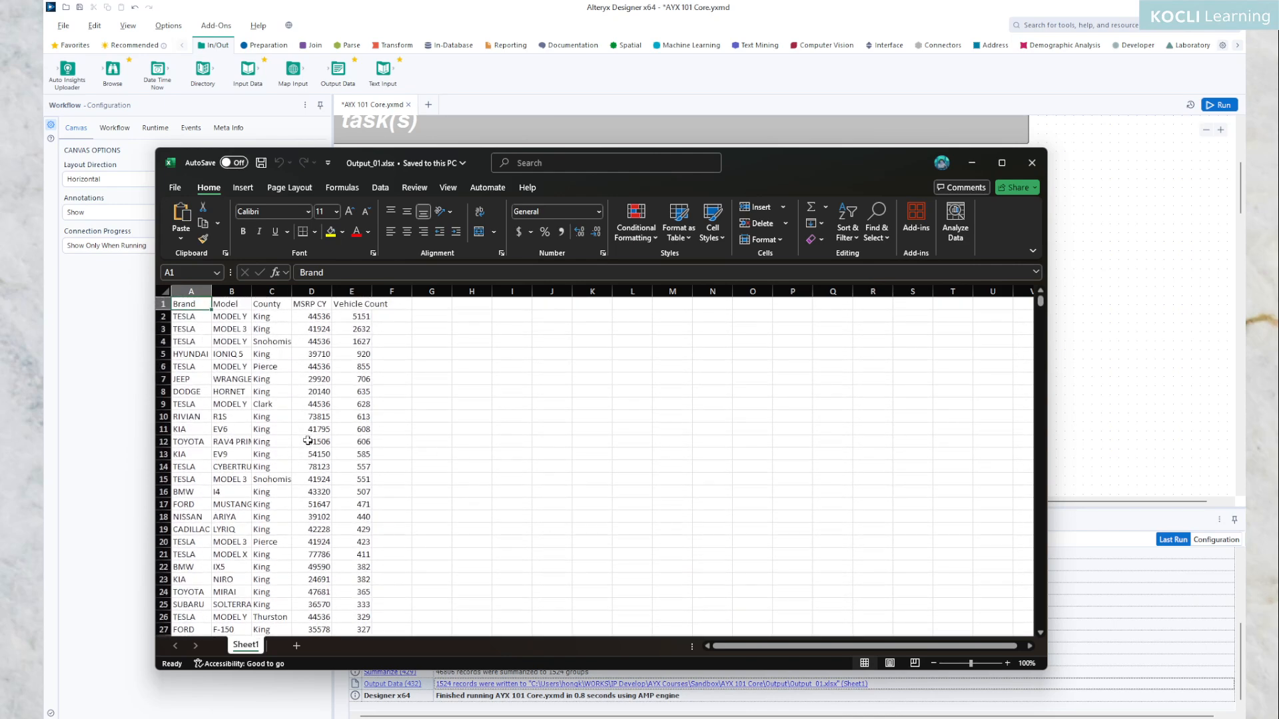
left_click(1091, 223)
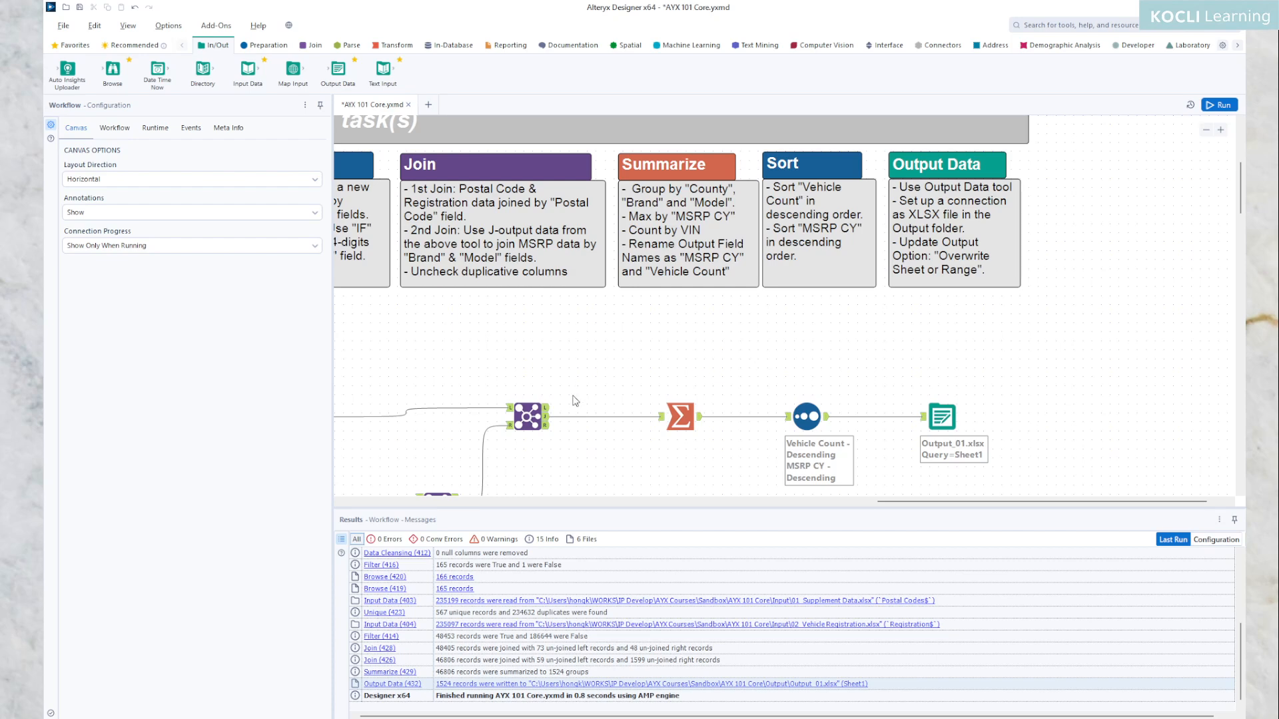
Try to rerun the workflow while Output_01.xlsx is open in Excel, and close the Excel file.
left_click_drag(595, 467, 767, 345)
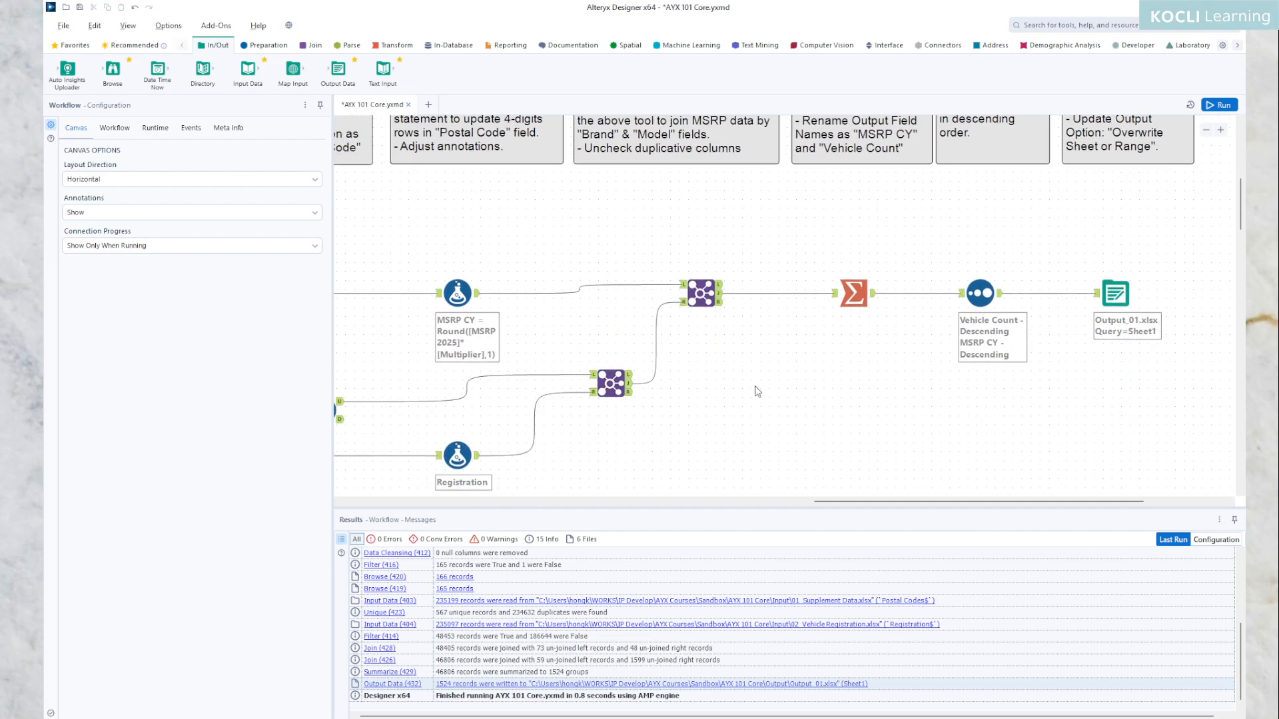
left_click_drag(859, 291, 709, 321)
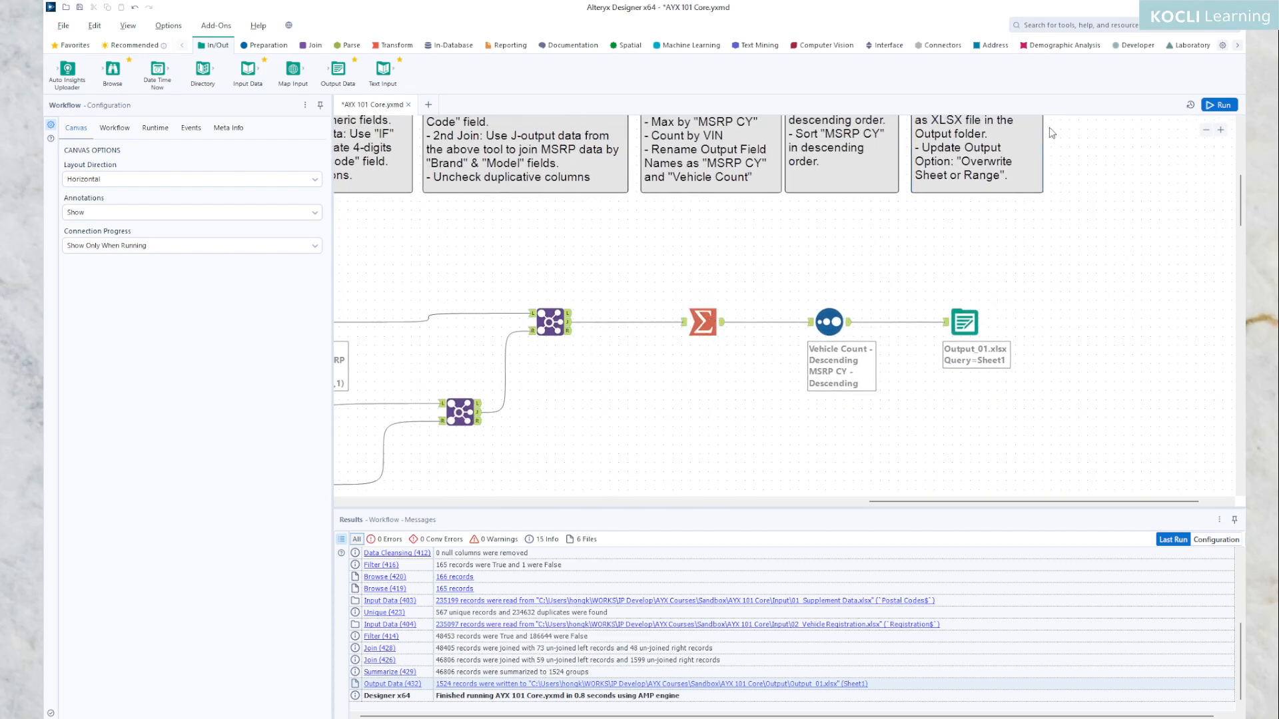
left_click(1219, 105)
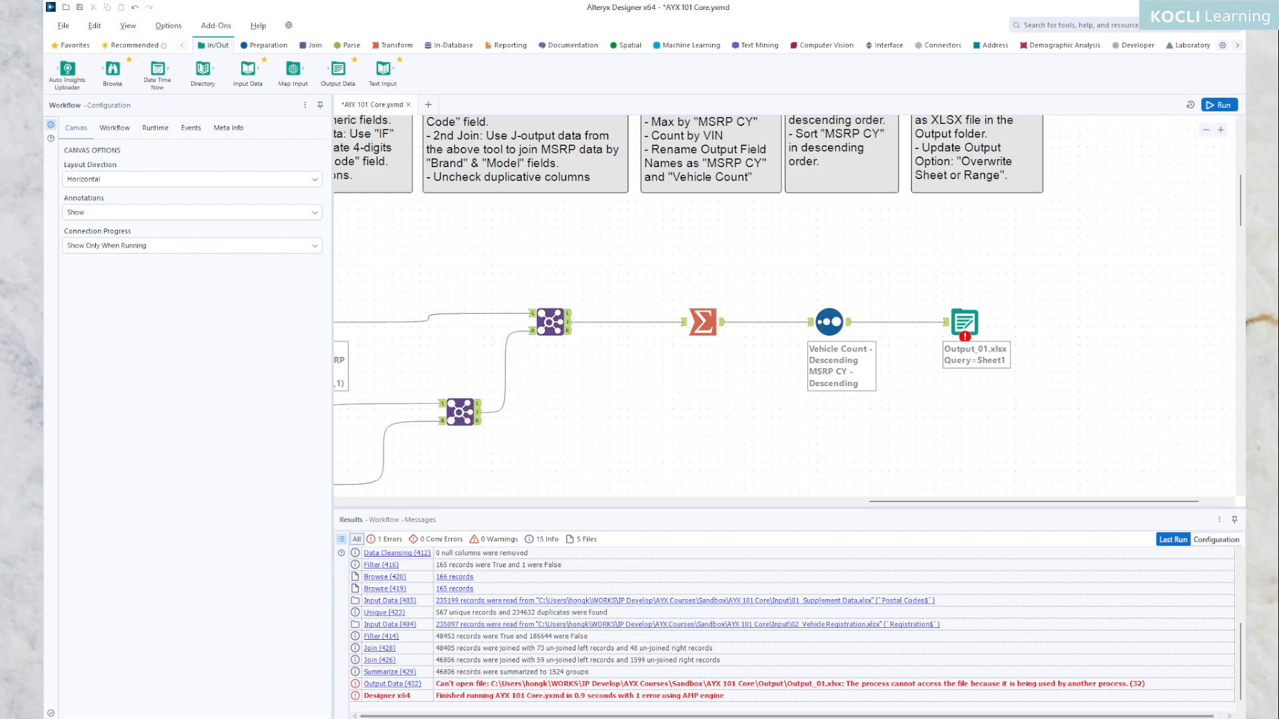
left_click(792, 718)
left_click(1031, 162)
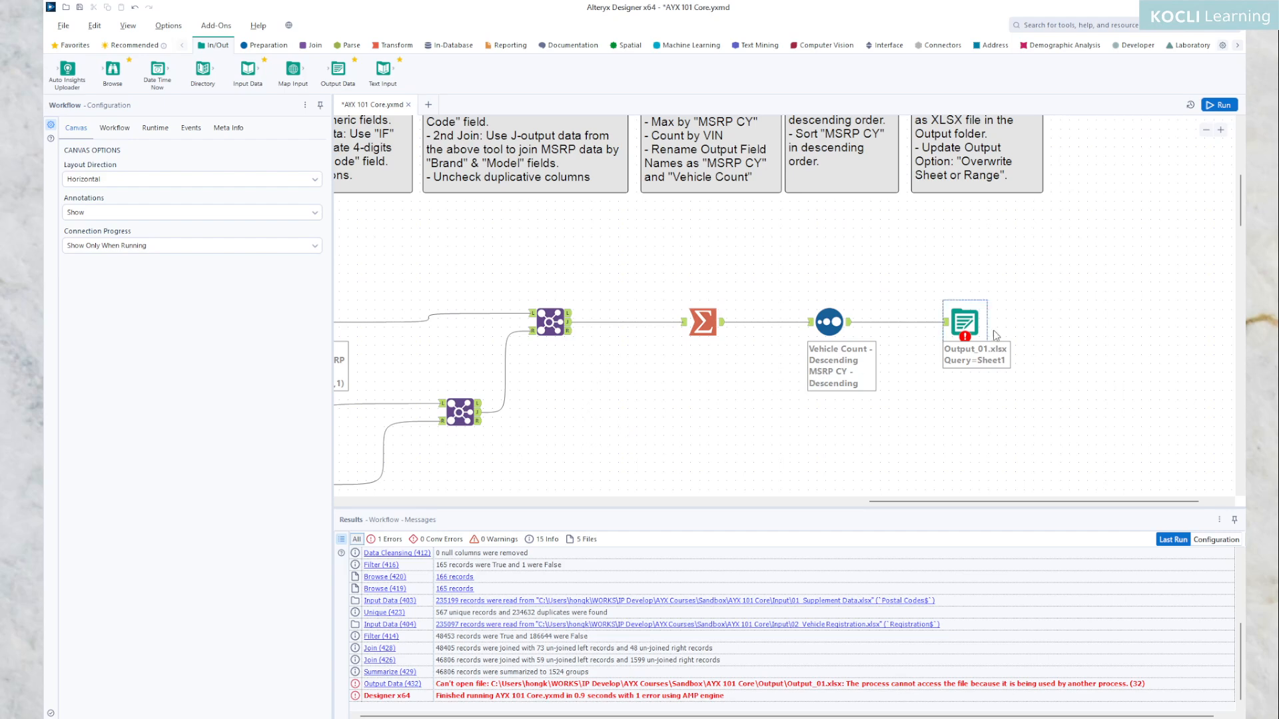
scroll(968, 337, "up", 3)
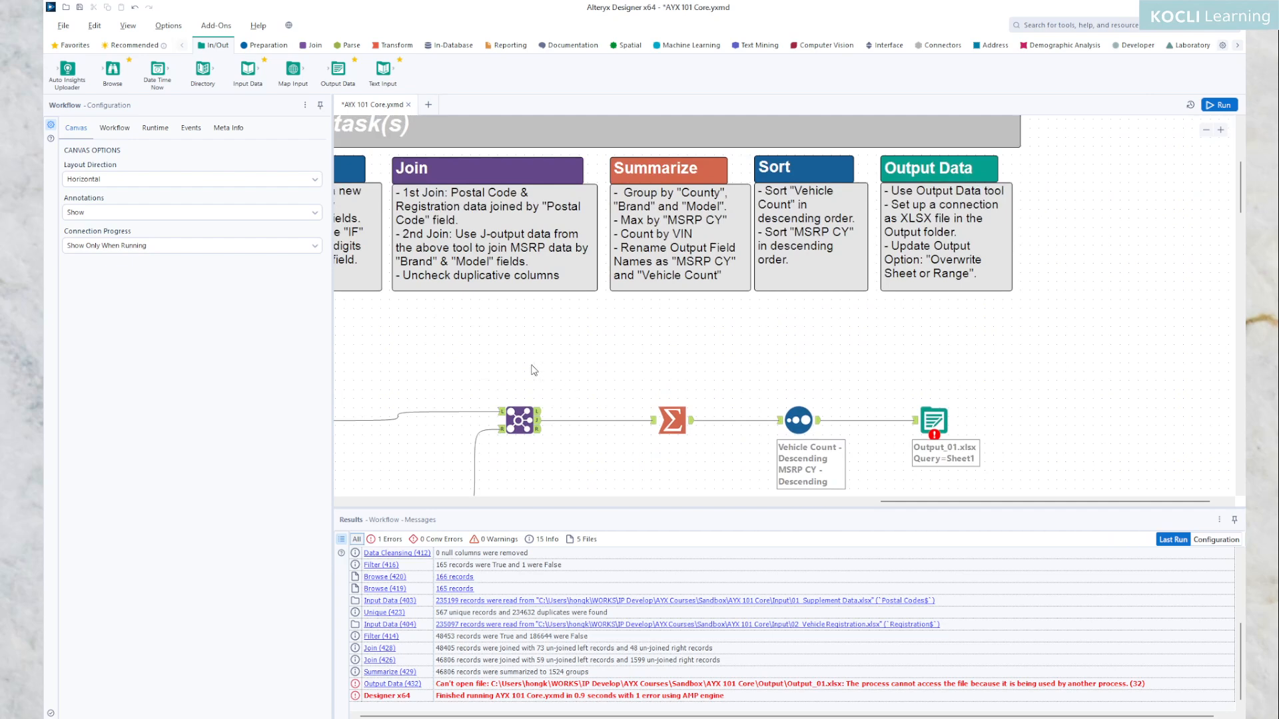